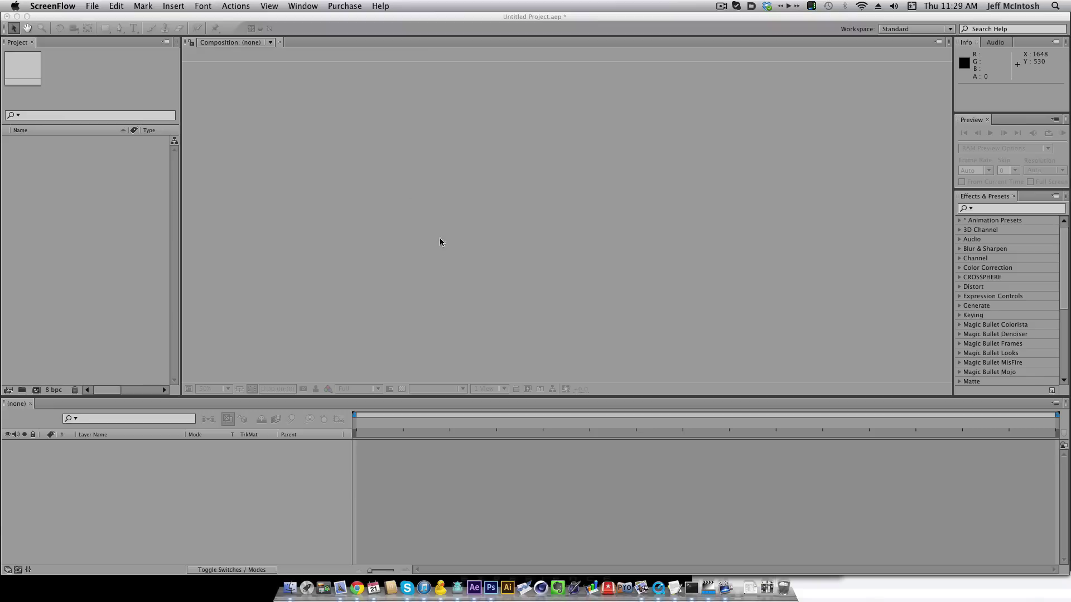
- Activate After Effects and browse the Layer and Effect menus in the empty Untitled Project
left_click(441, 201)
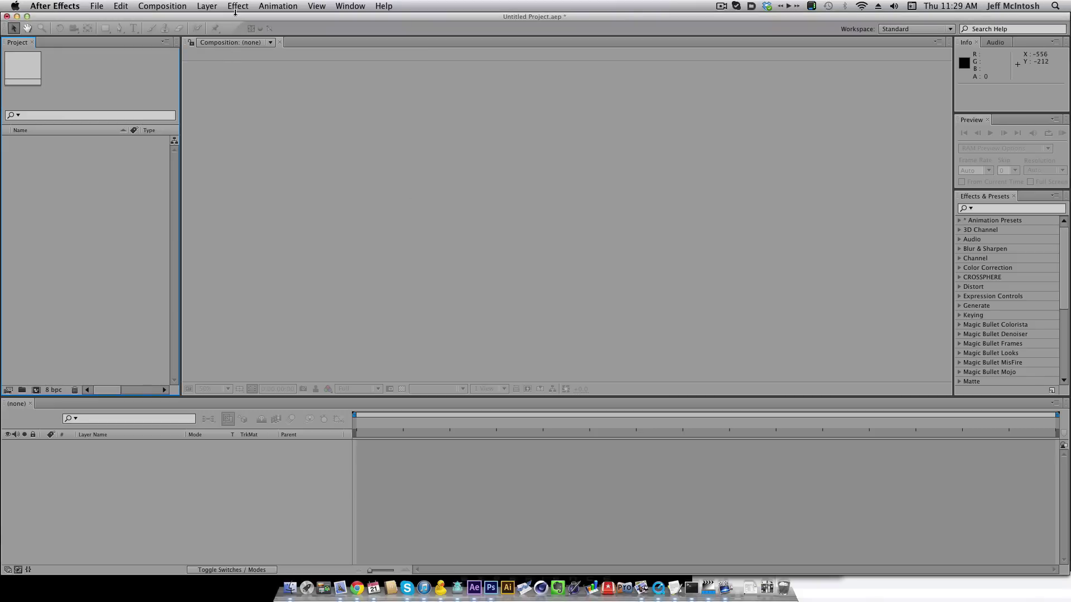
left_click(236, 8)
mouse_move(209, 6)
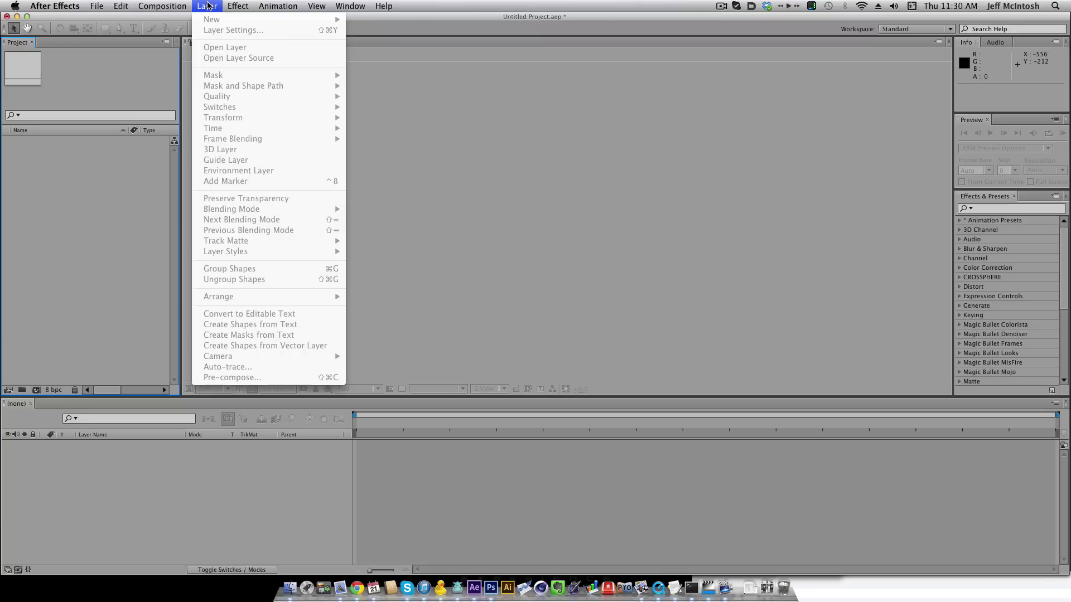
left_click(211, 11)
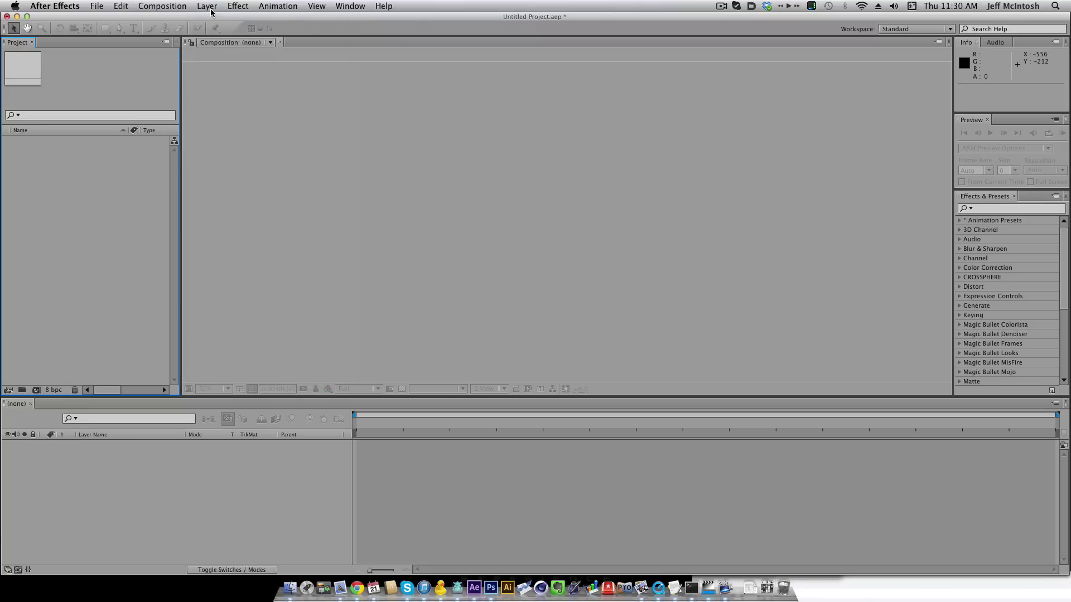
left_click(230, 6)
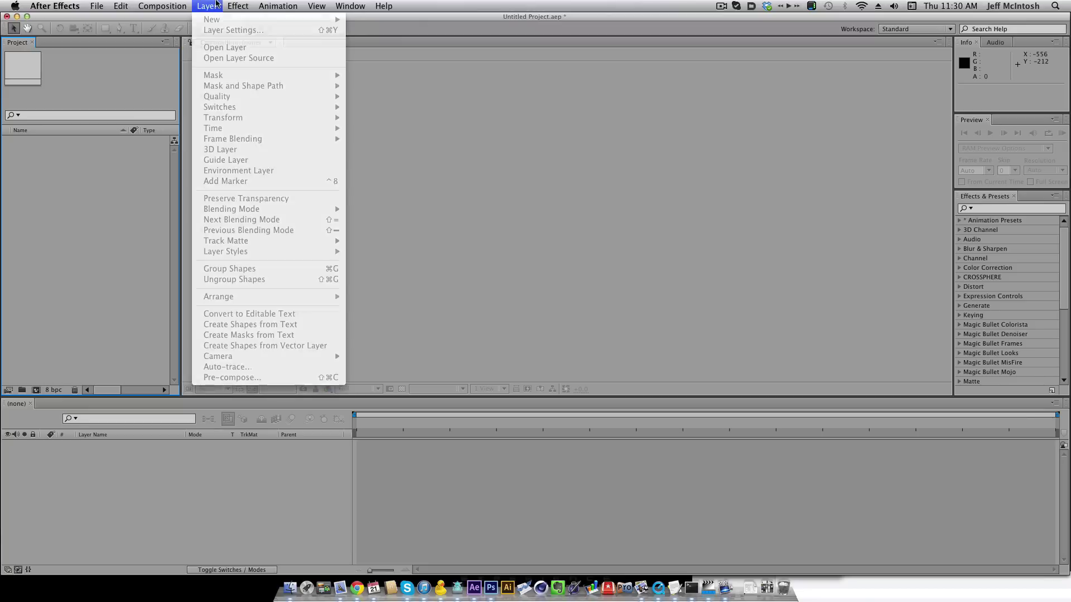
- Create Comp 1 with HDV/HDTV 720 29.97 settings and a 0;00;30;00 duration
left_click(207, 7)
left_click(178, 7)
left_click(240, 88)
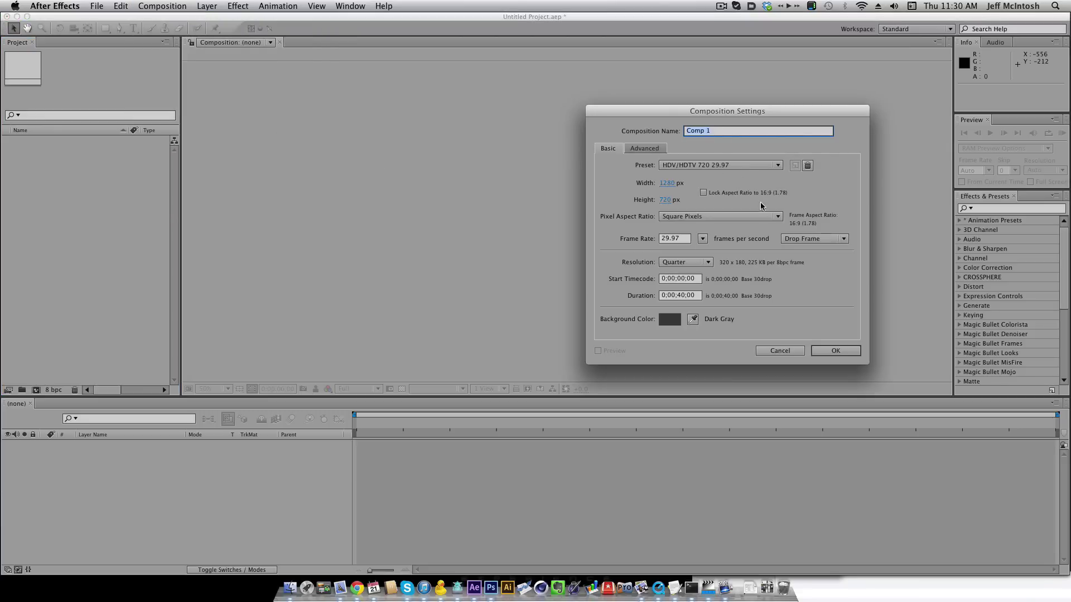
left_click(680, 295)
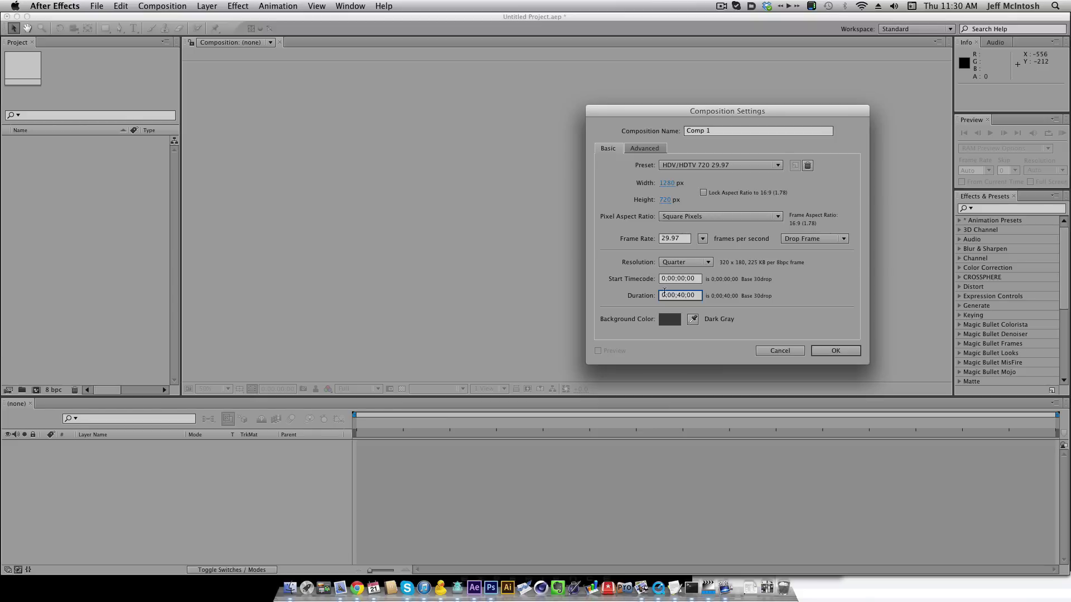
key("BackSpace")
left_click(835, 351)
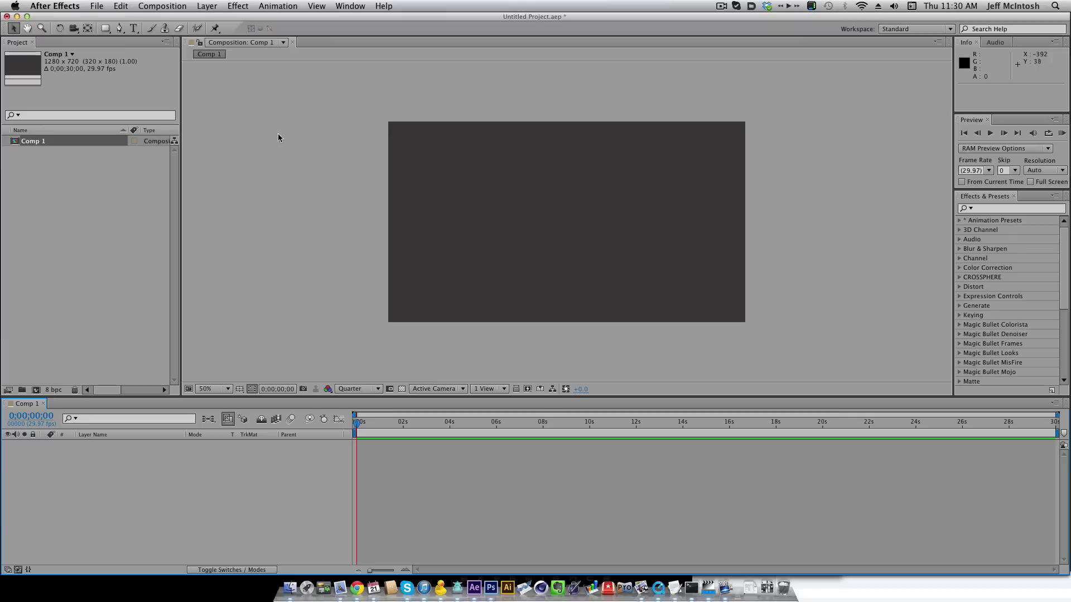
- Add a comp-sized 1280×720 black solid, Black Solid 1, to Comp 1
left_click(214, 7)
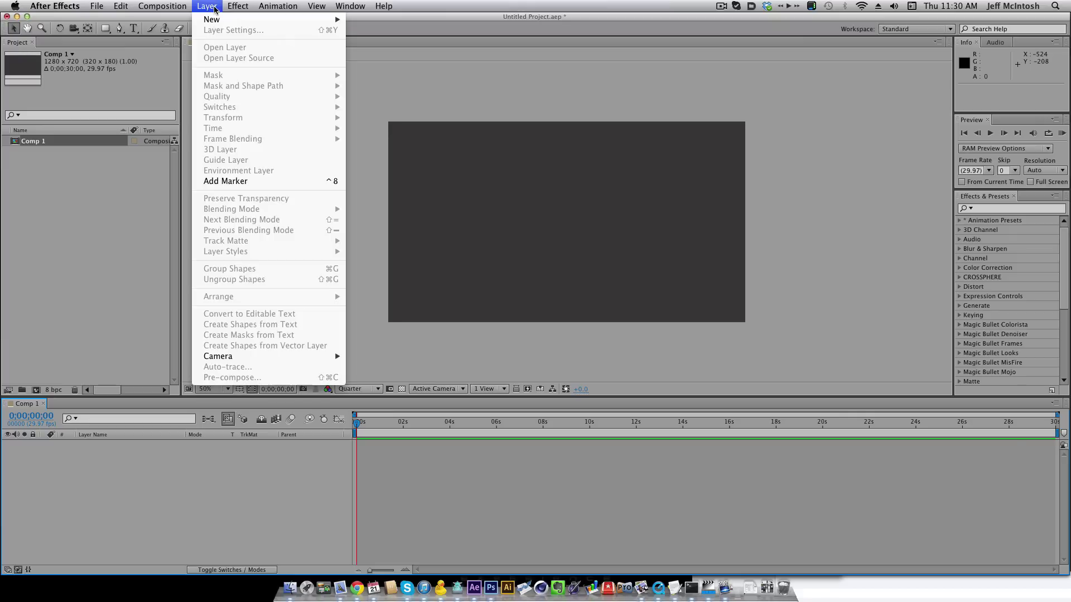
mouse_move(224, 21)
left_click(367, 33)
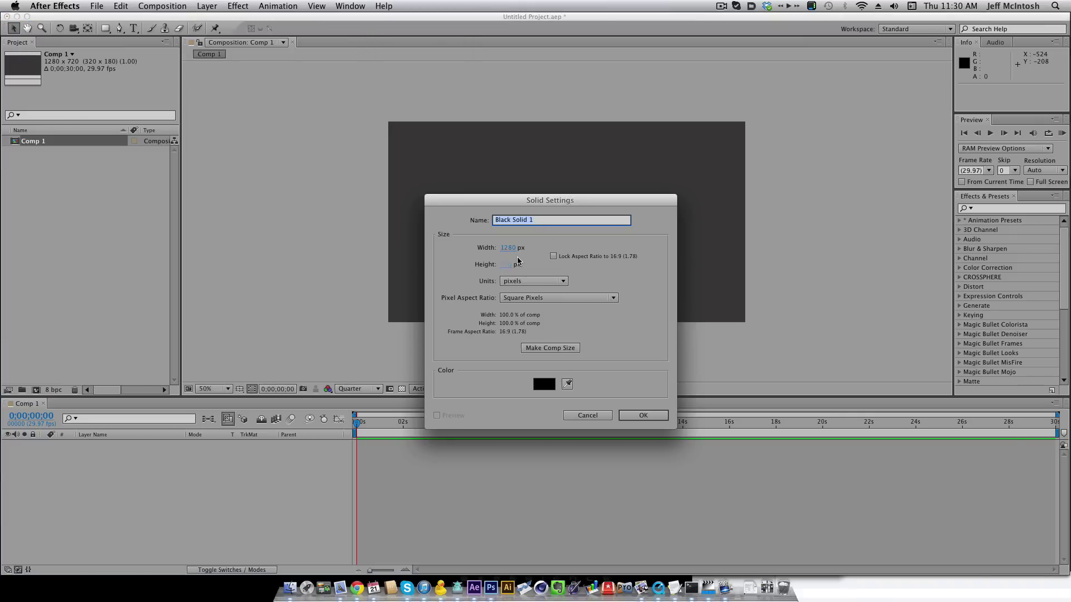
left_click(645, 416)
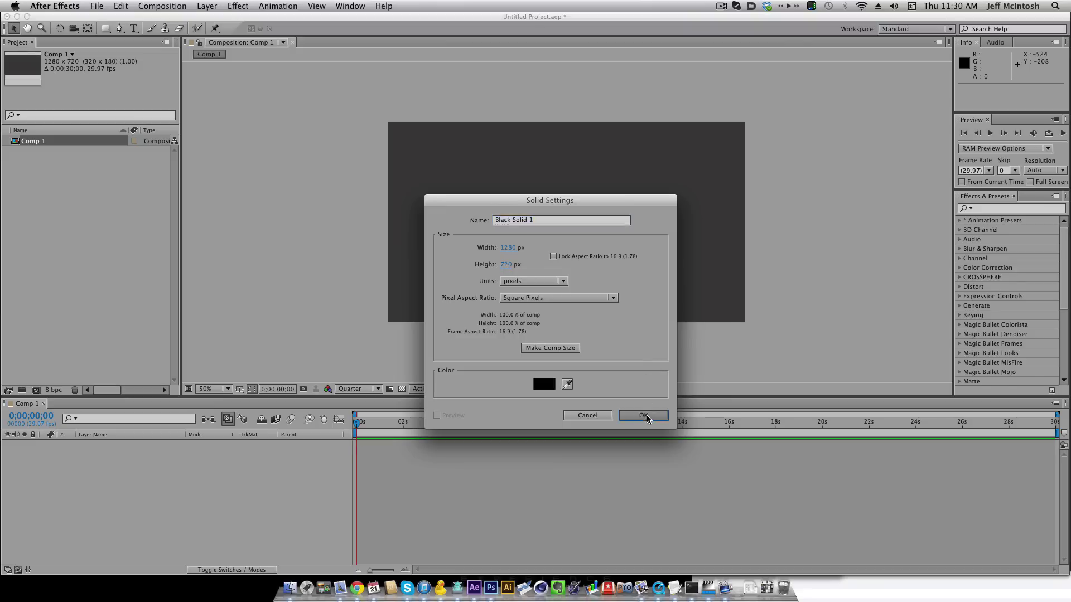
left_click(989, 209)
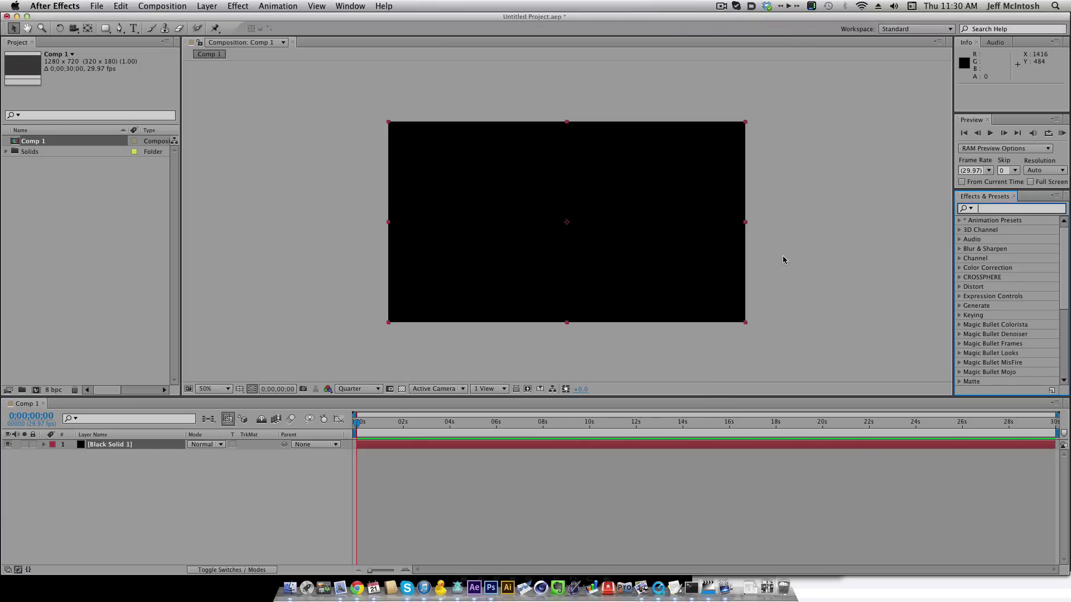
- Search the effects for 'frac' and apply Noise & Grain > Fractal Noise to Black Solid 1
type("frac")
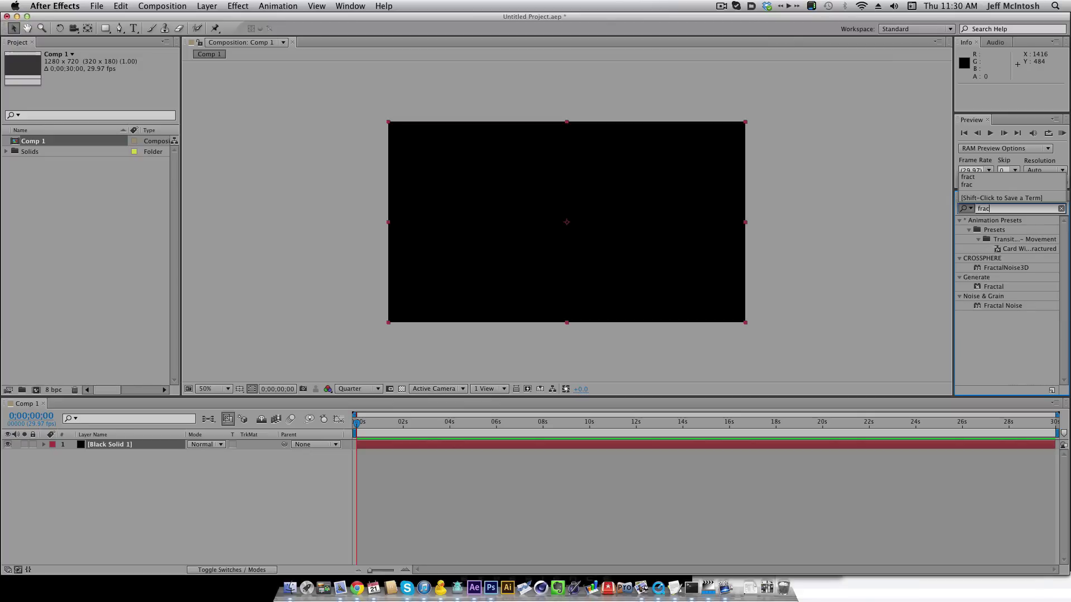
left_click(991, 215)
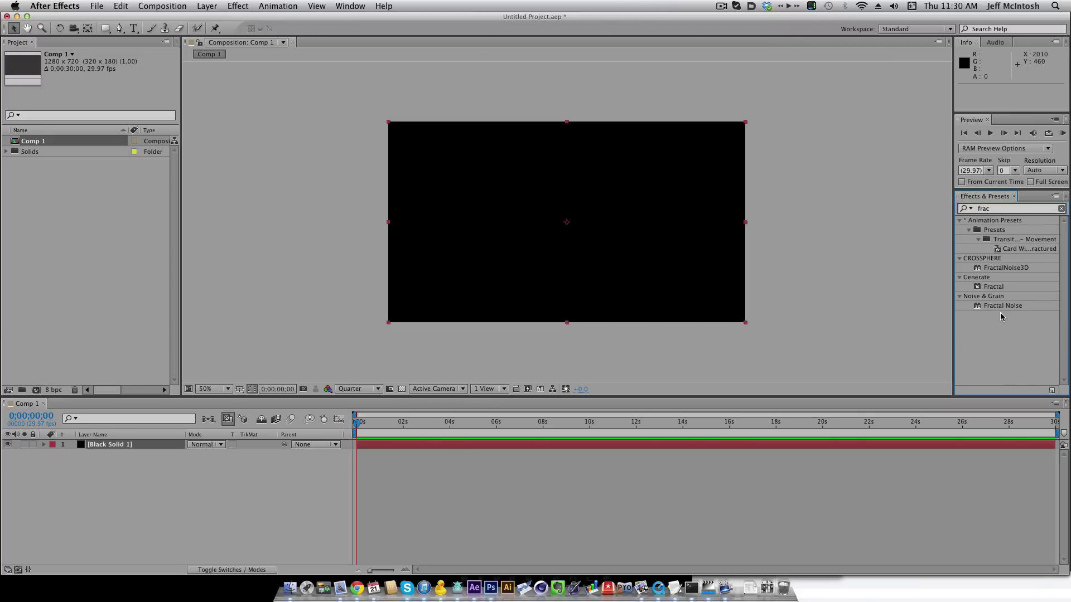
left_click(996, 310)
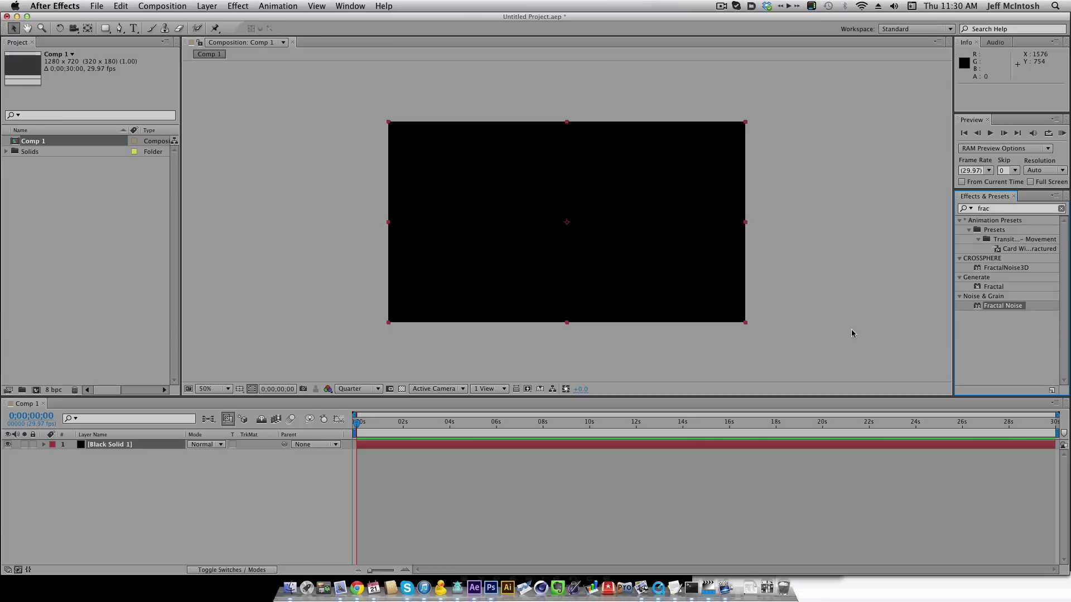
double_click(999, 306)
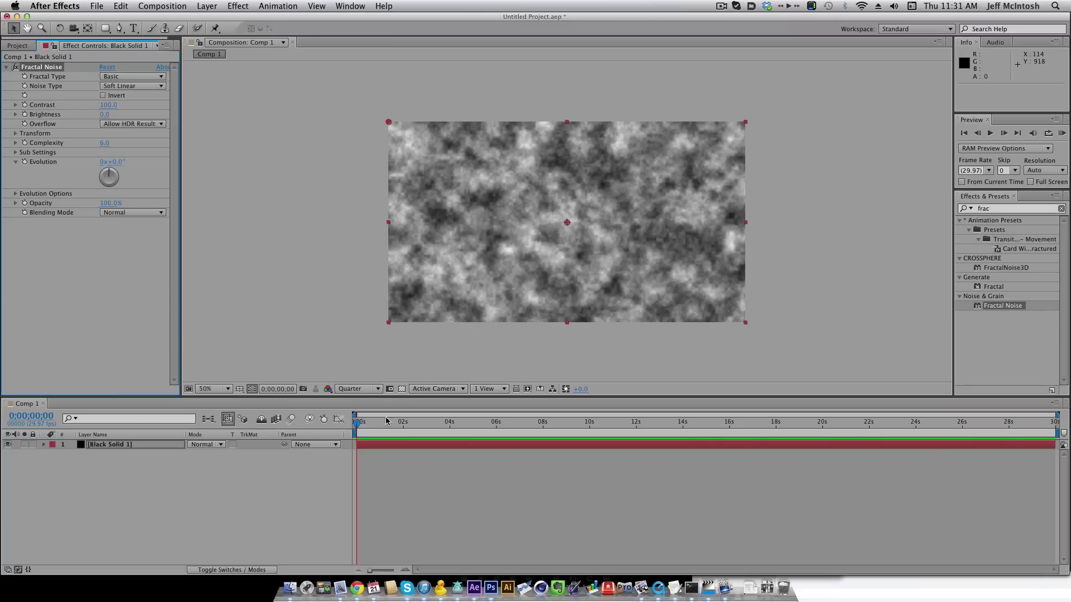
- Expand the layer's Fractal Noise properties and keyframe Evolution at 0x+0.0° on frame 0;00;00;00
left_click_drag(411, 425, 516, 425)
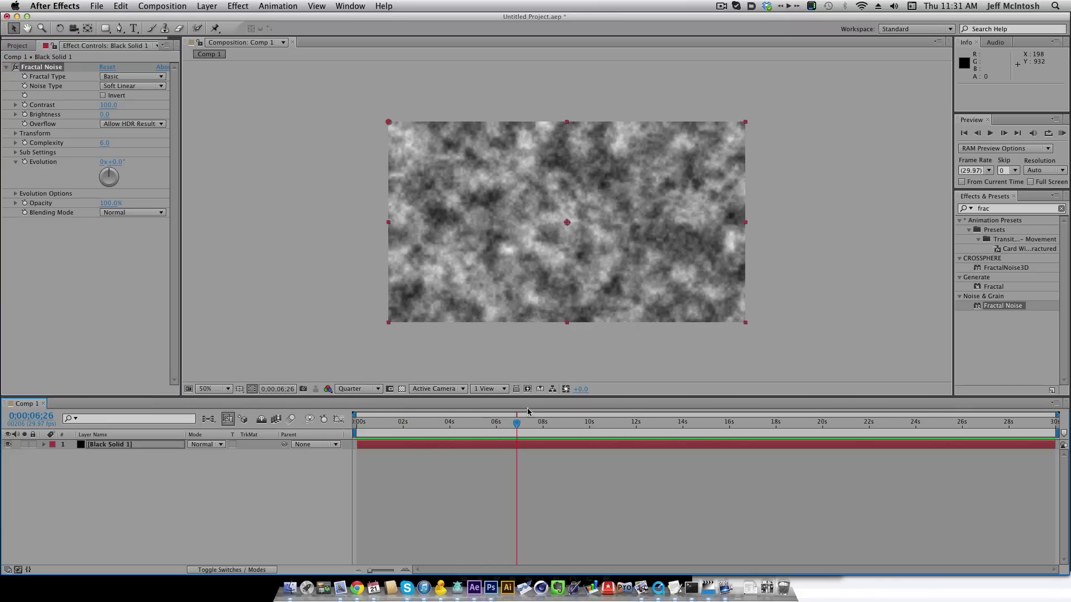
left_click(44, 445)
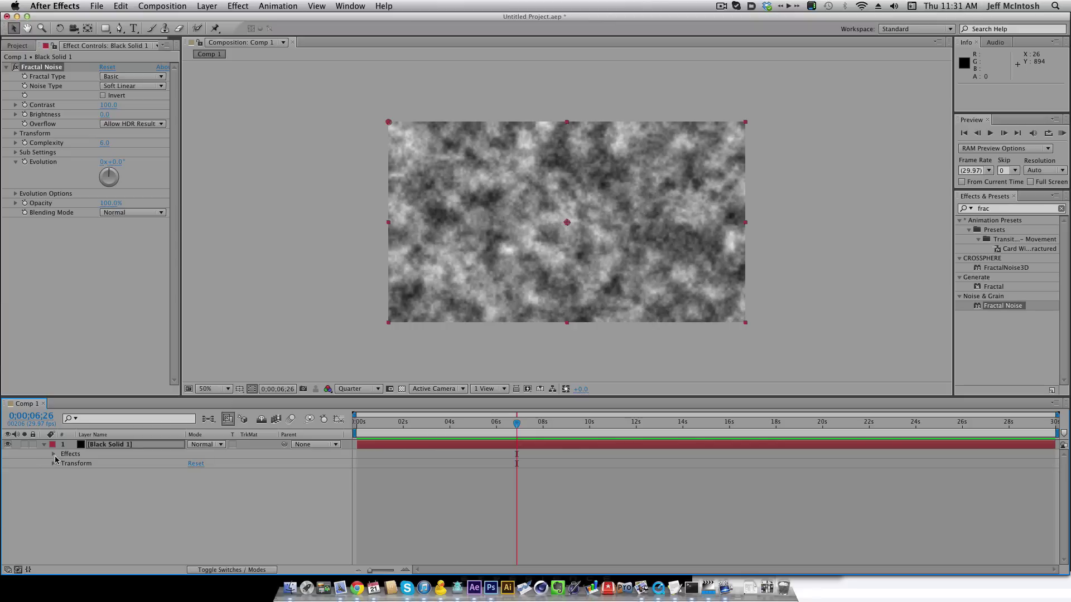
left_click(54, 455)
left_click(63, 463)
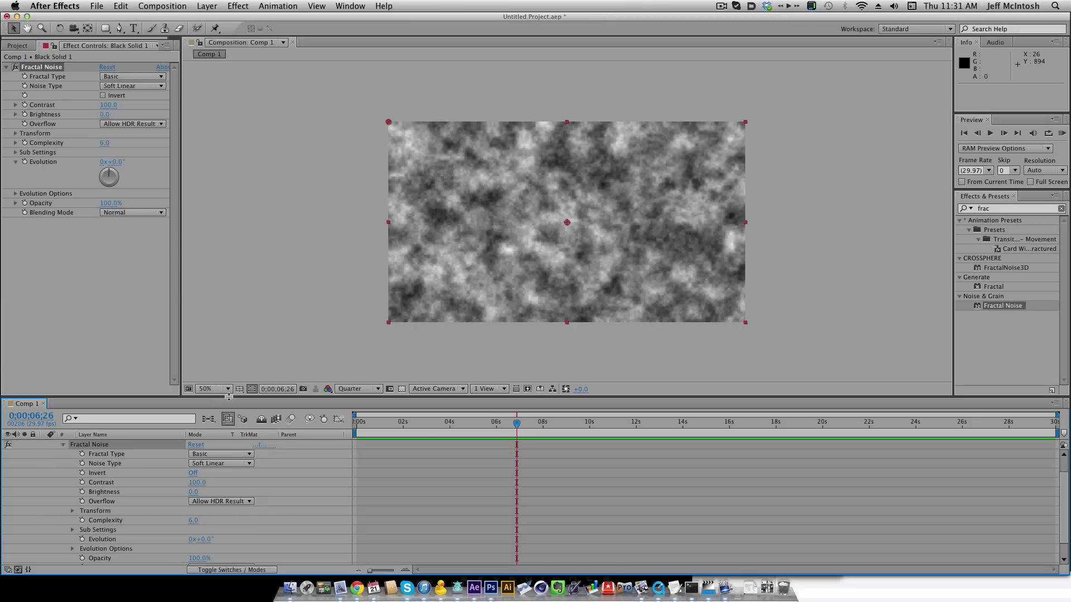
left_click_drag(229, 397, 234, 338)
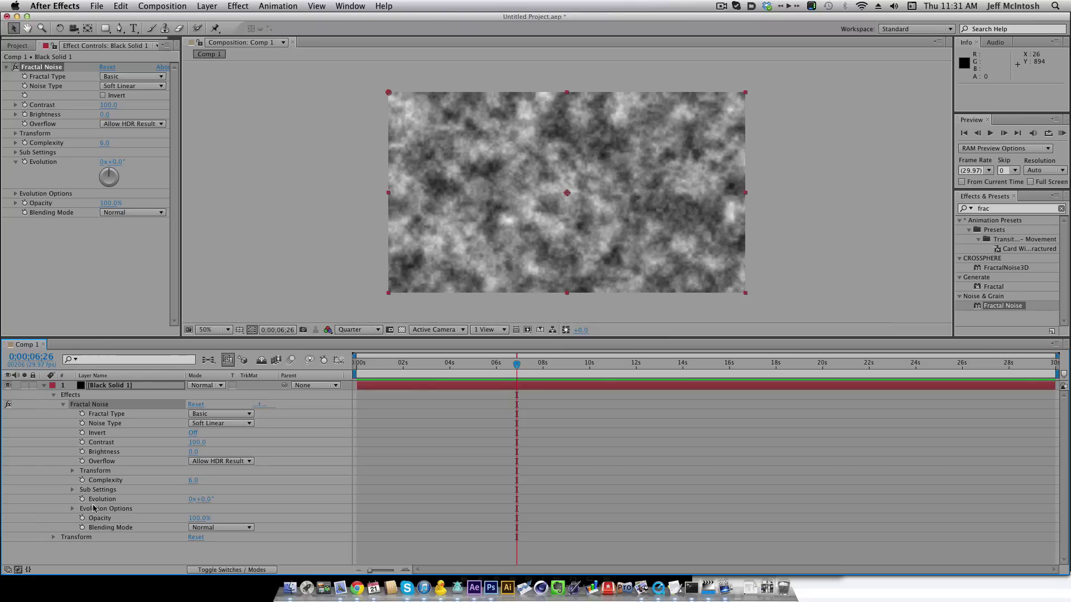
left_click(116, 499)
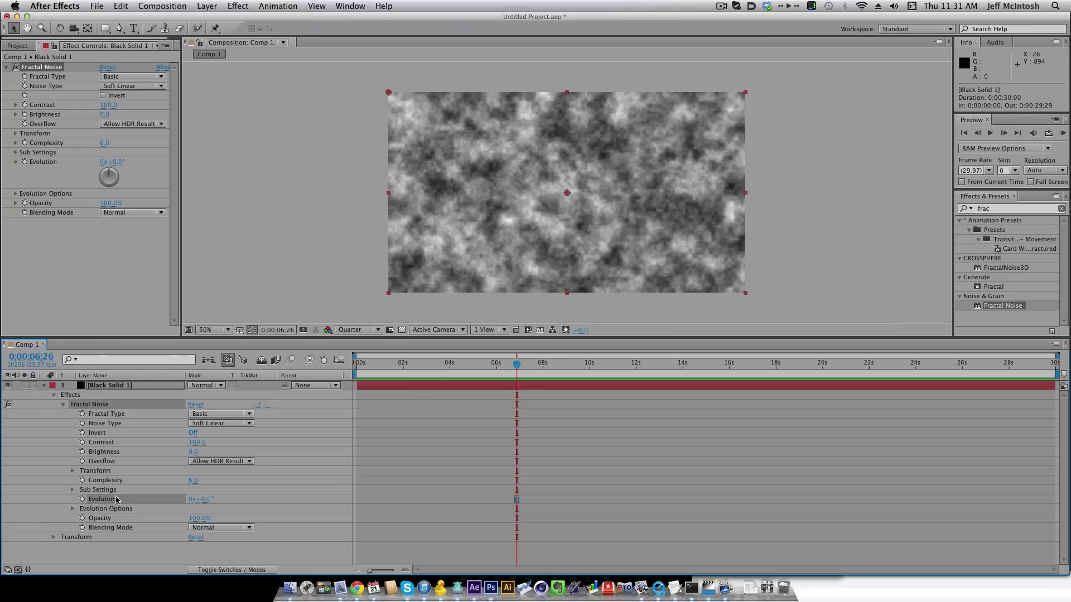
left_click_drag(420, 367, 338, 366)
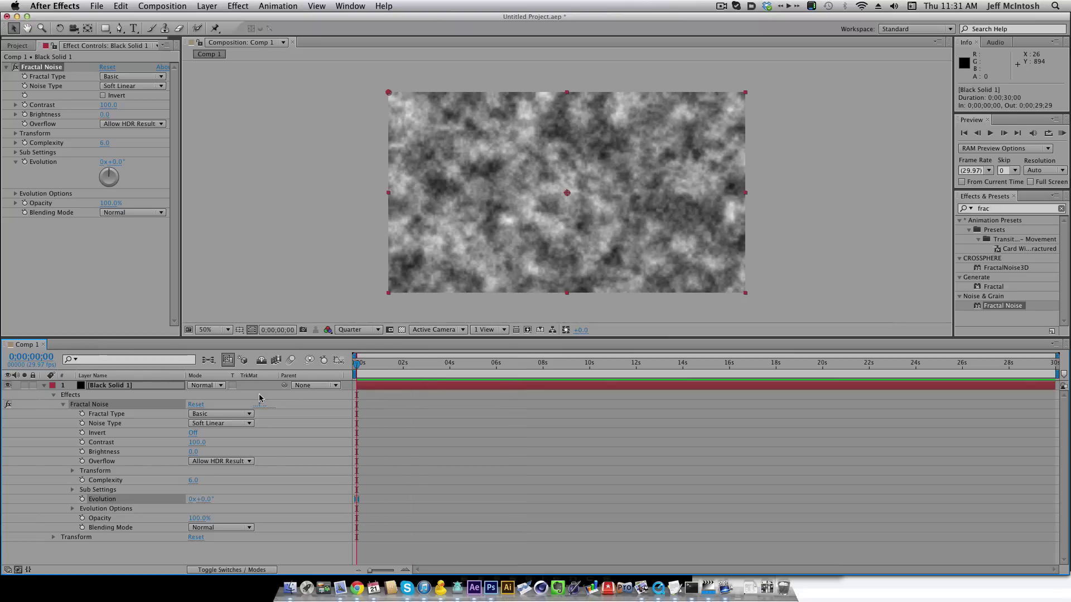
left_click(82, 499)
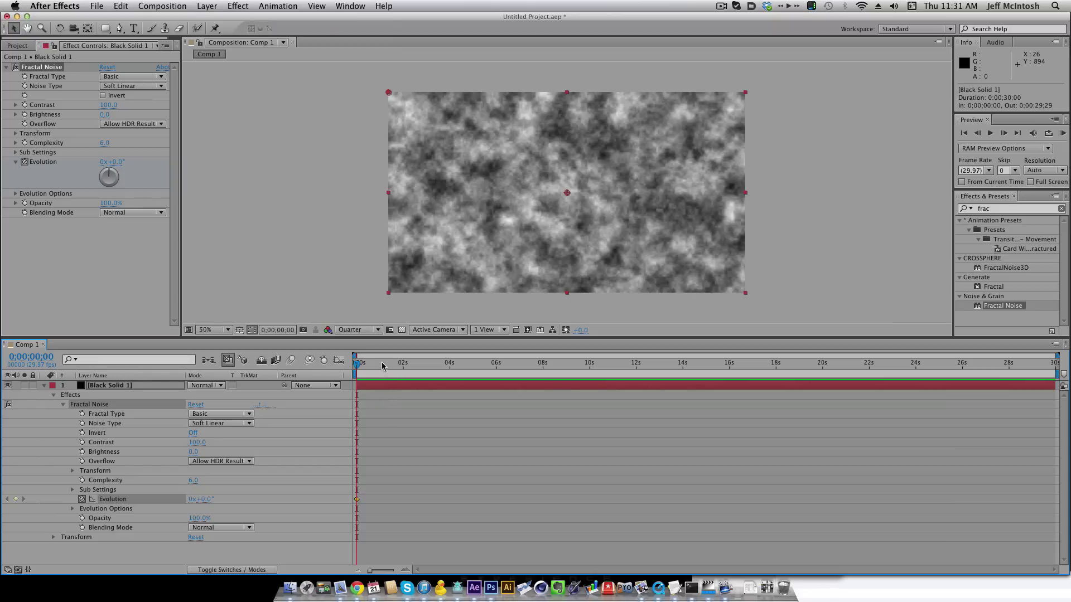
- At the 30-second mark, set Evolution to 10x+0.0° to add the end keyframe
key("End")
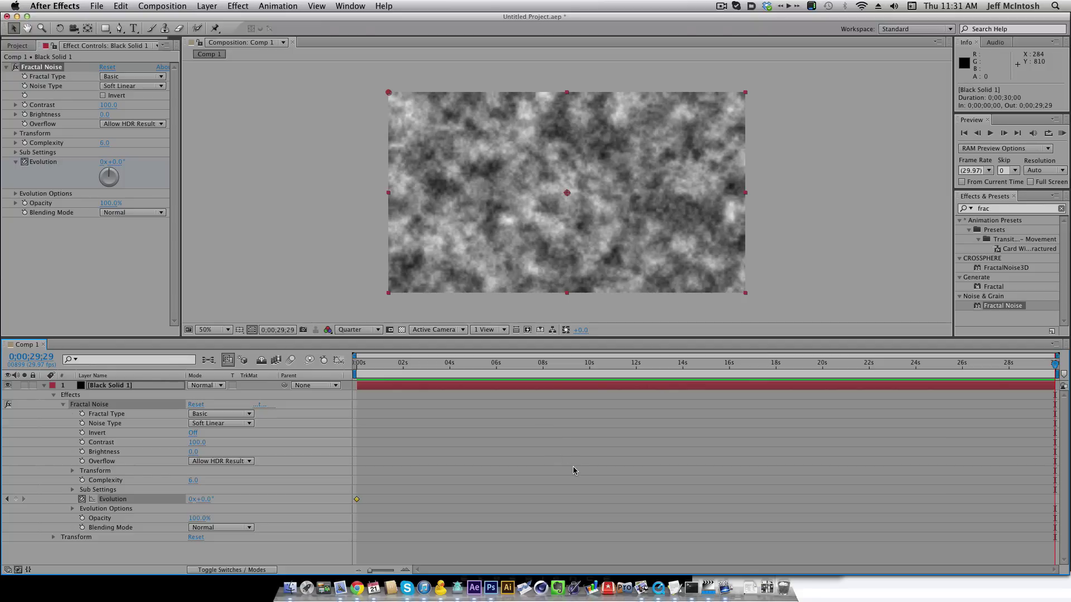
key("Page_Down")
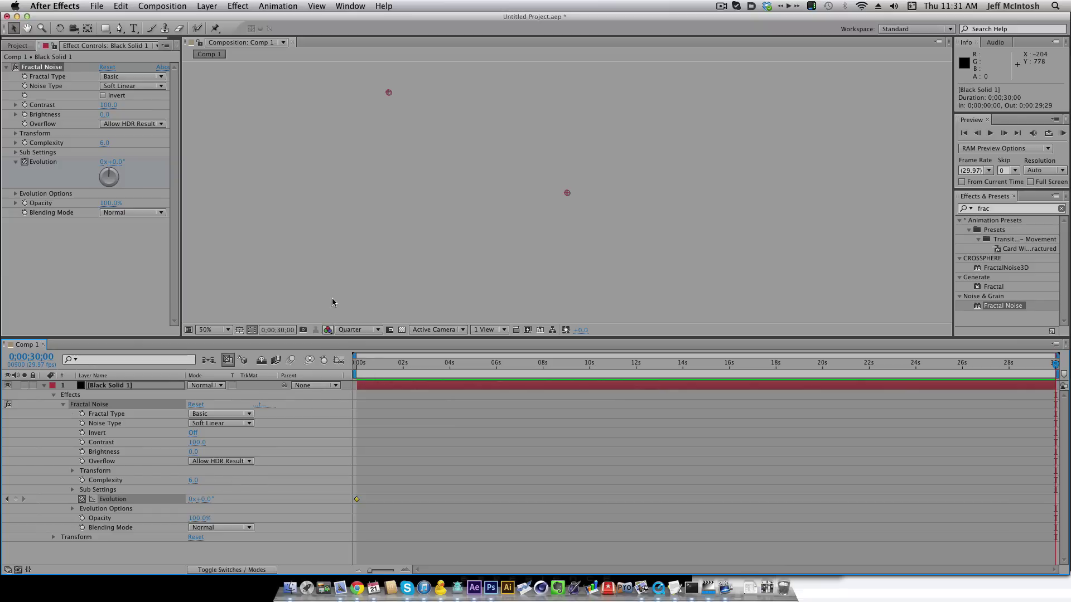
left_click(190, 500)
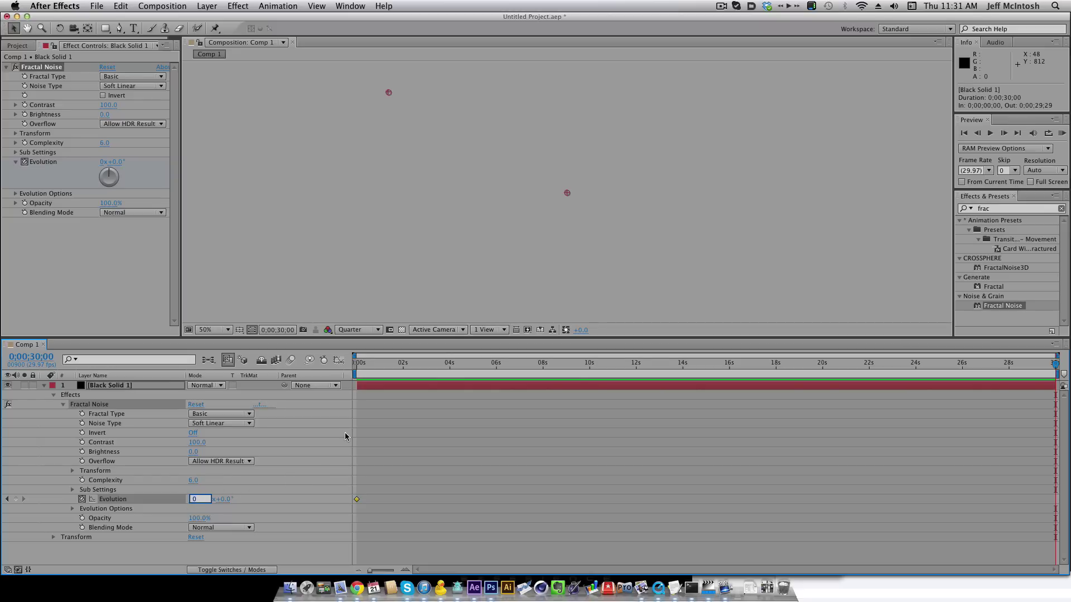
type("10")
key("Return")
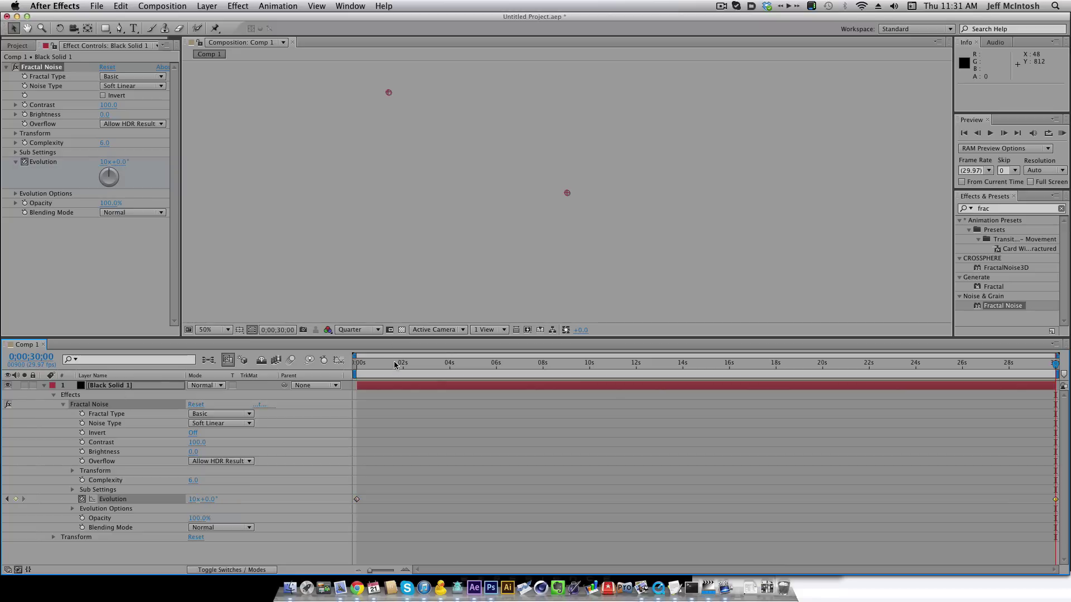
left_click_drag(395, 365, 475, 364)
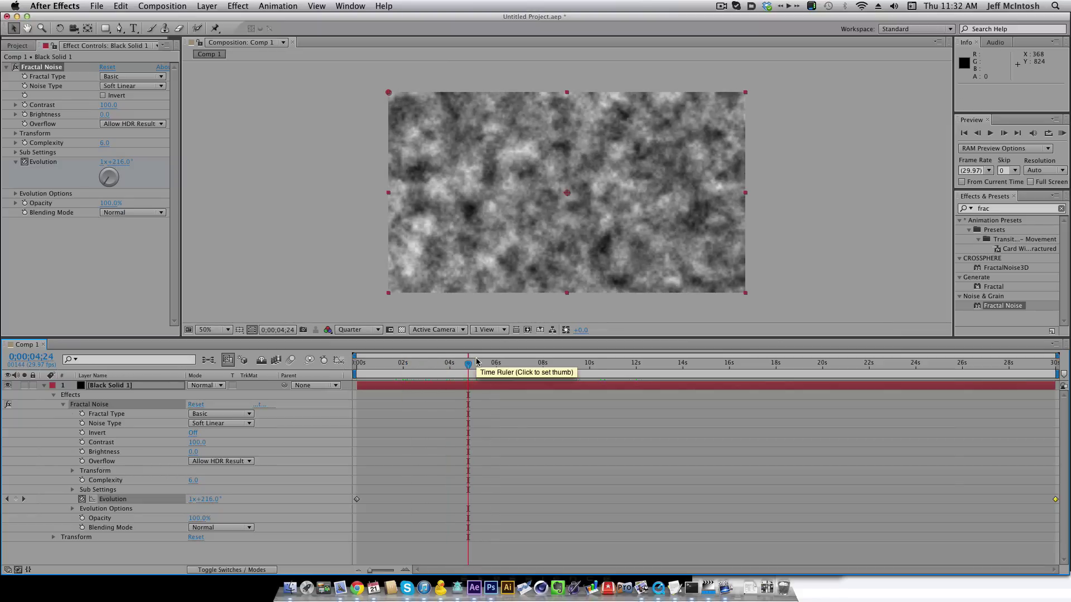
key("KP_0")
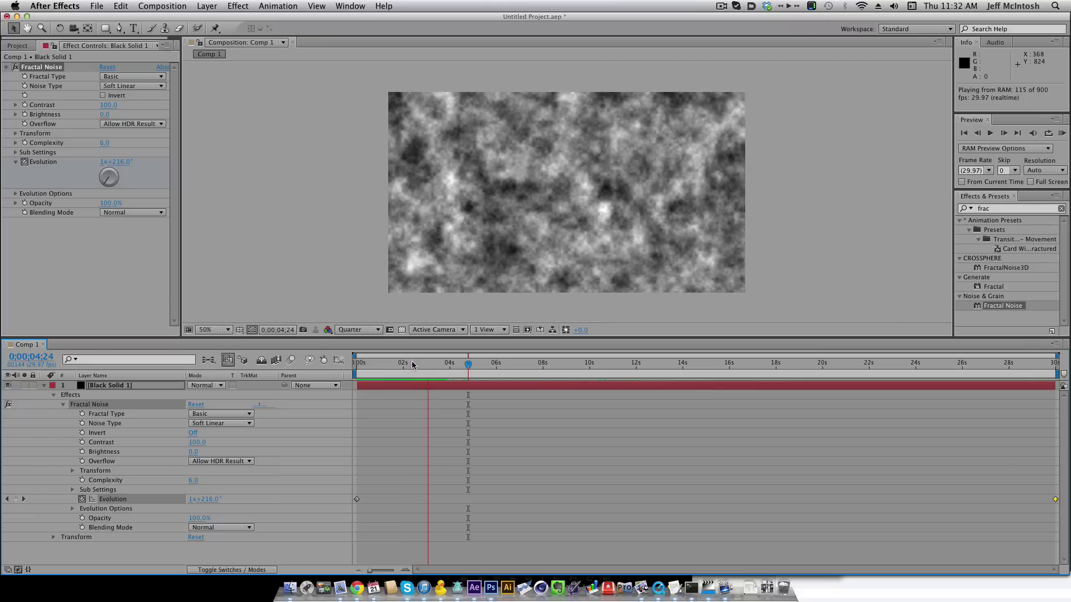
mouse_move(417, 363)
left_mouse_down()
mouse_move(366, 374)
mouse_move(425, 382)
left_mouse_up()
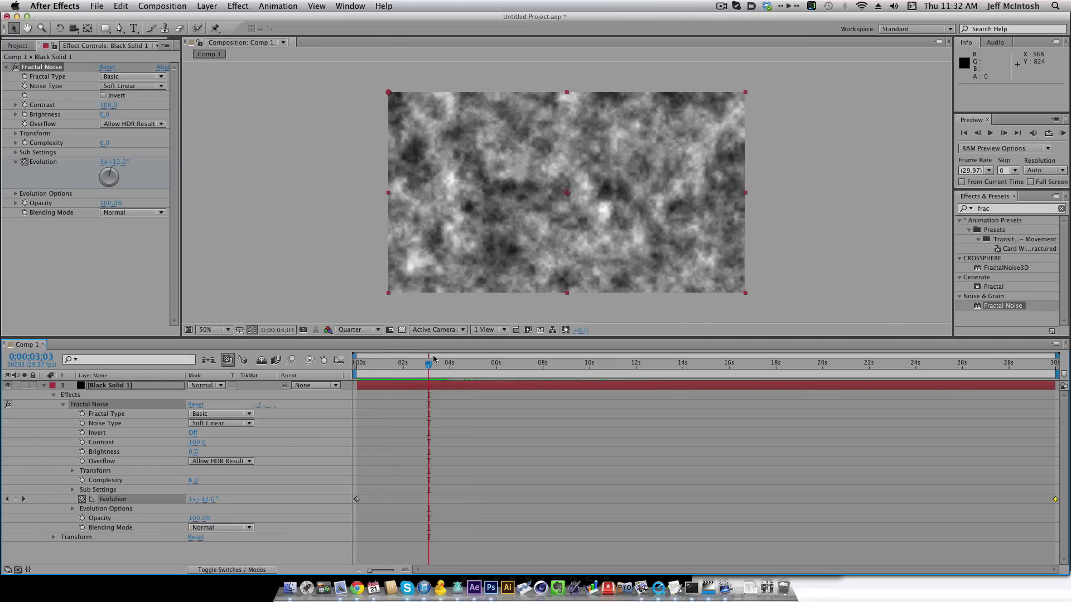
left_click_drag(414, 367, 422, 368)
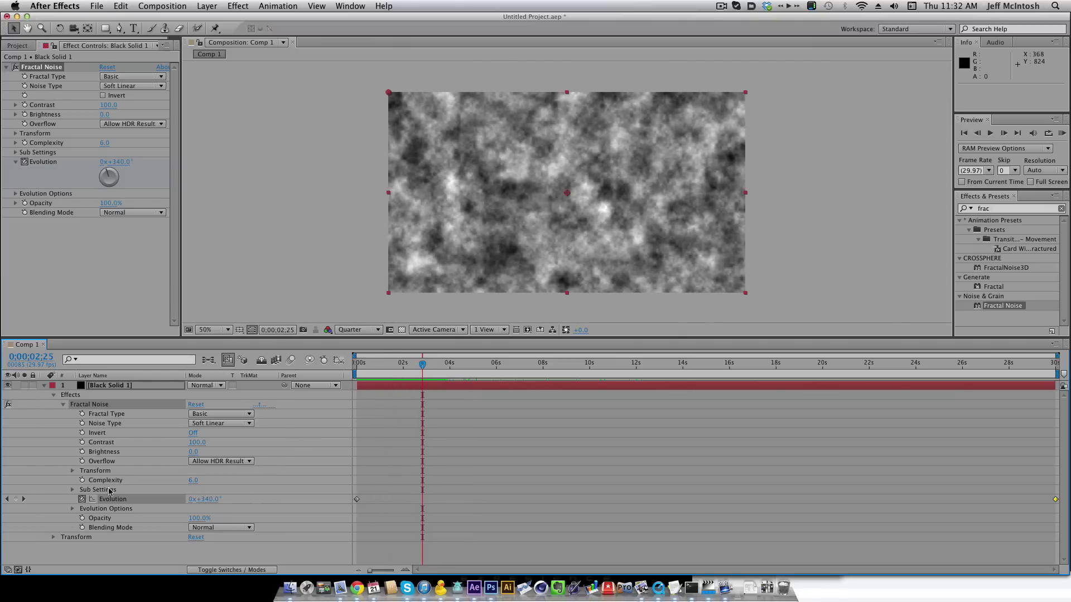
left_click_drag(384, 367, 375, 368)
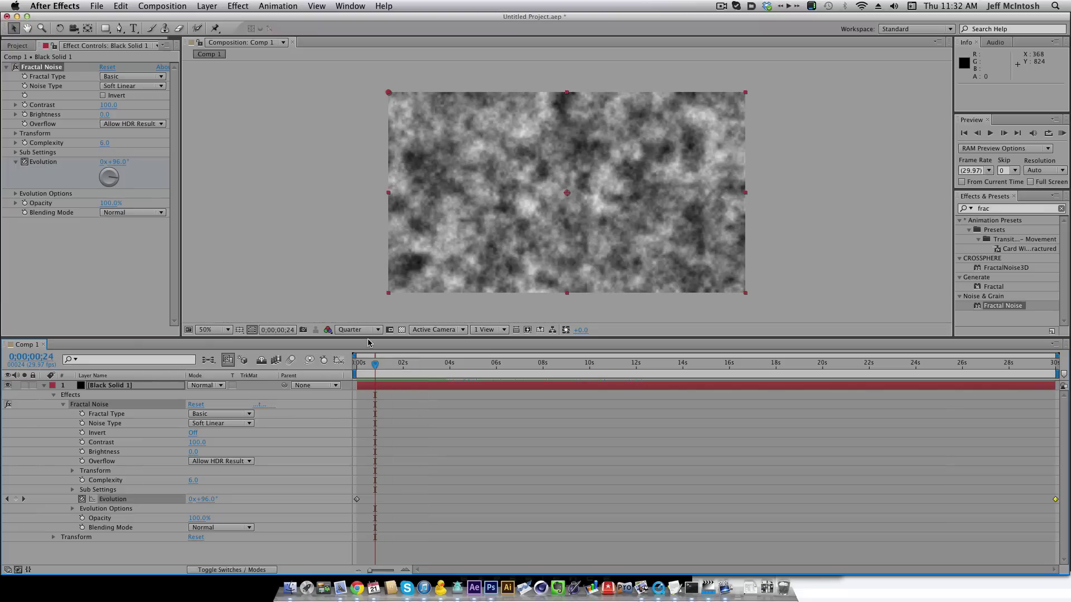
key("Home")
key("End")
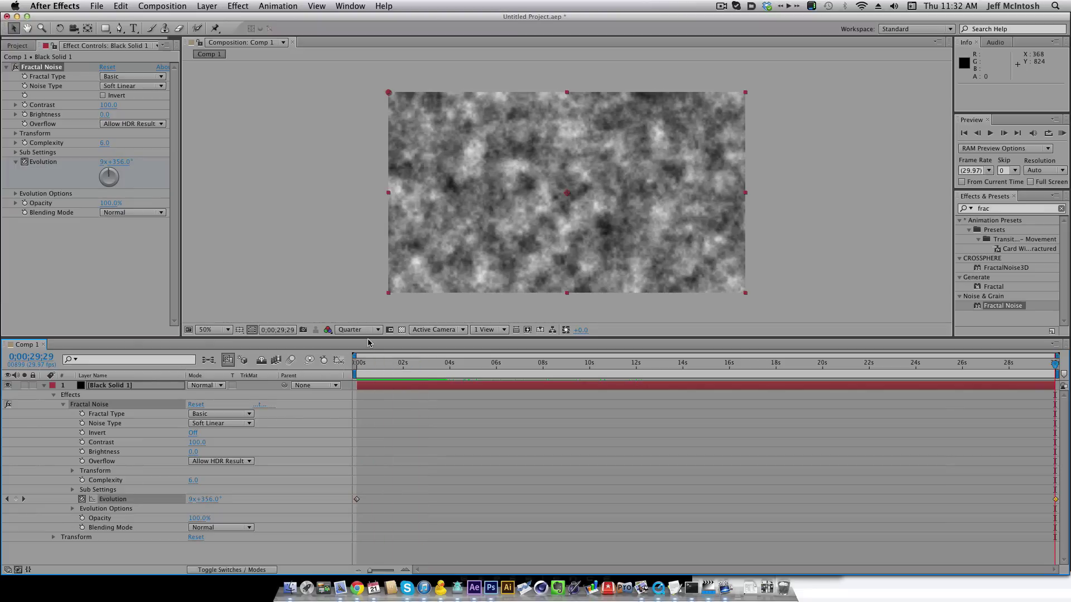
key("Home")
key("End")
key("Home")
- Reveal Evolution Options and scrub through the full 30-second noise animation
left_click(72, 508)
left_click_drag(437, 364, 357, 363)
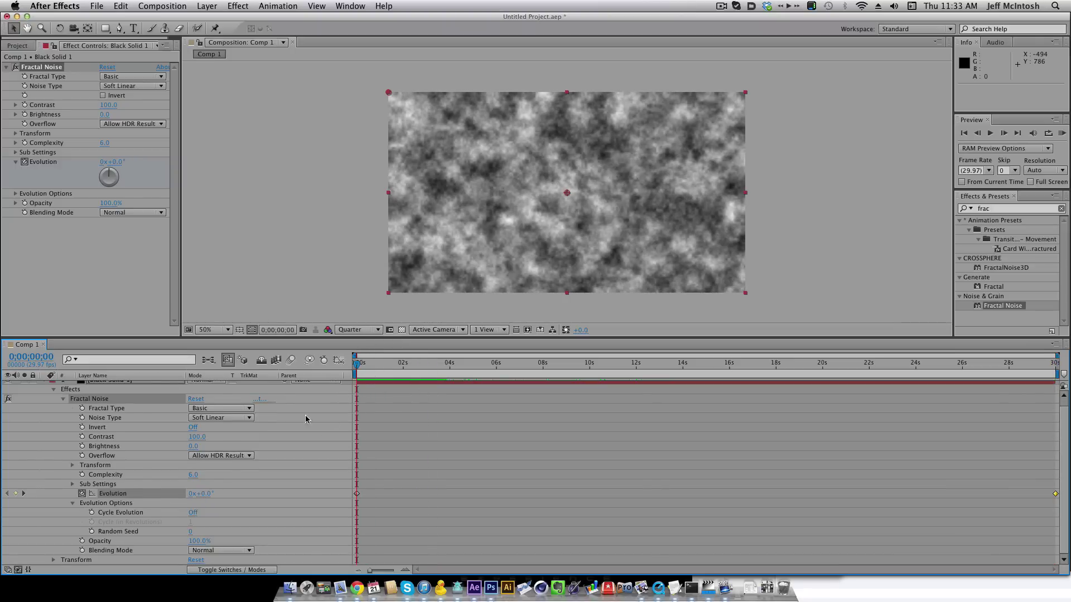
left_click_drag(365, 371, 1060, 361)
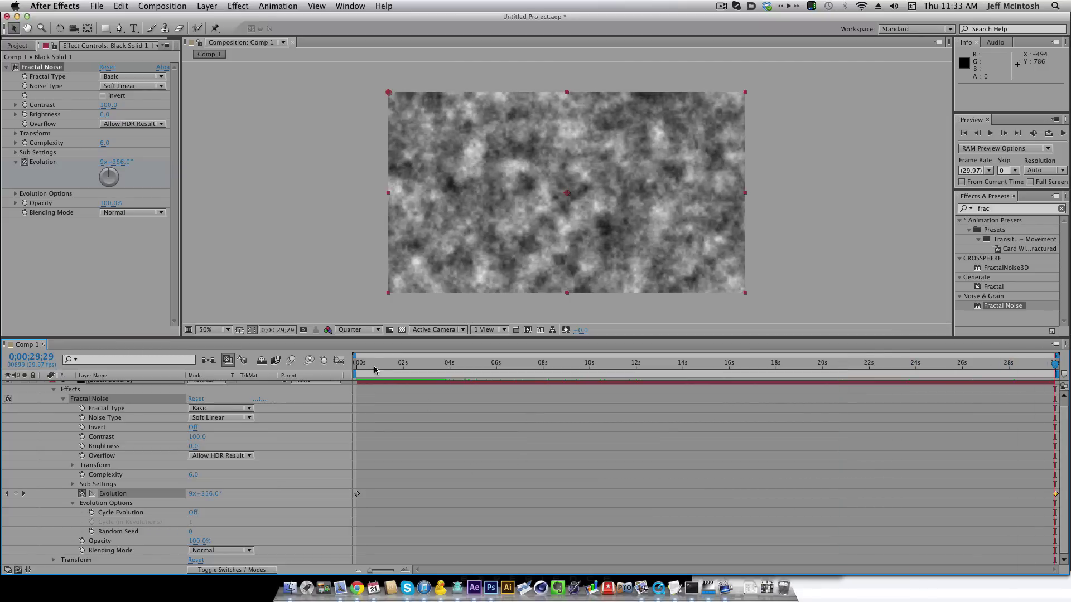
left_click_drag(374, 369, 356, 369)
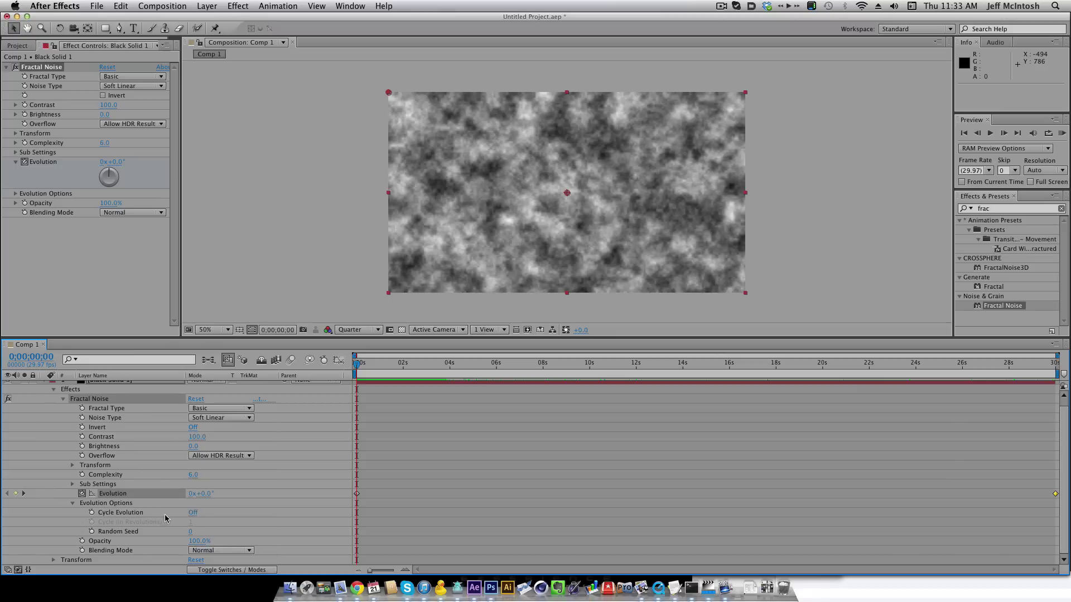
- Turn Cycle Evolution On and set Cycle (in Revolutions) to 10
left_click(192, 512)
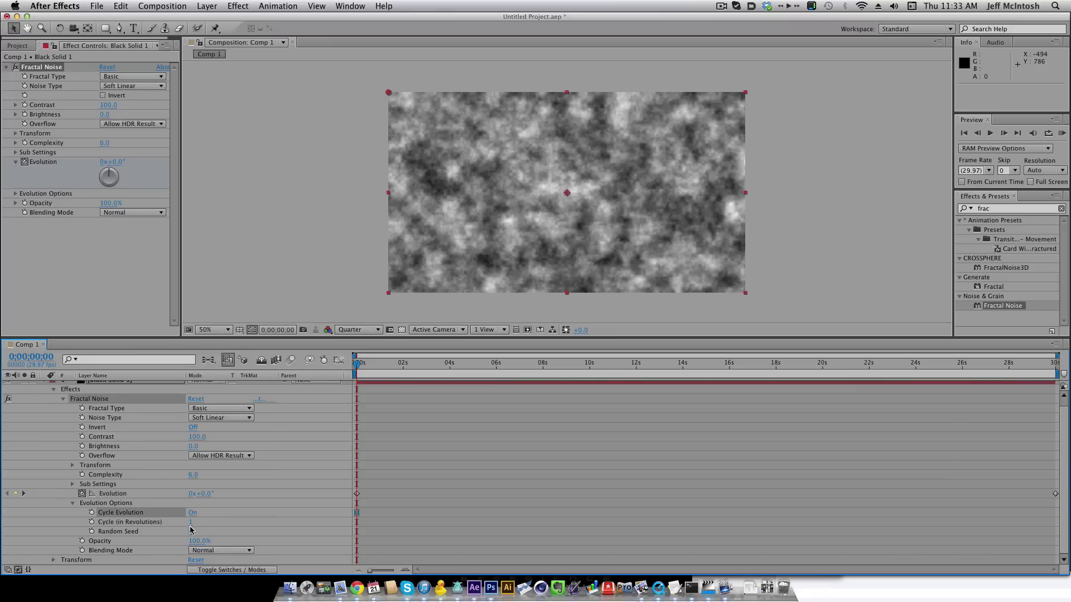
left_click(158, 524)
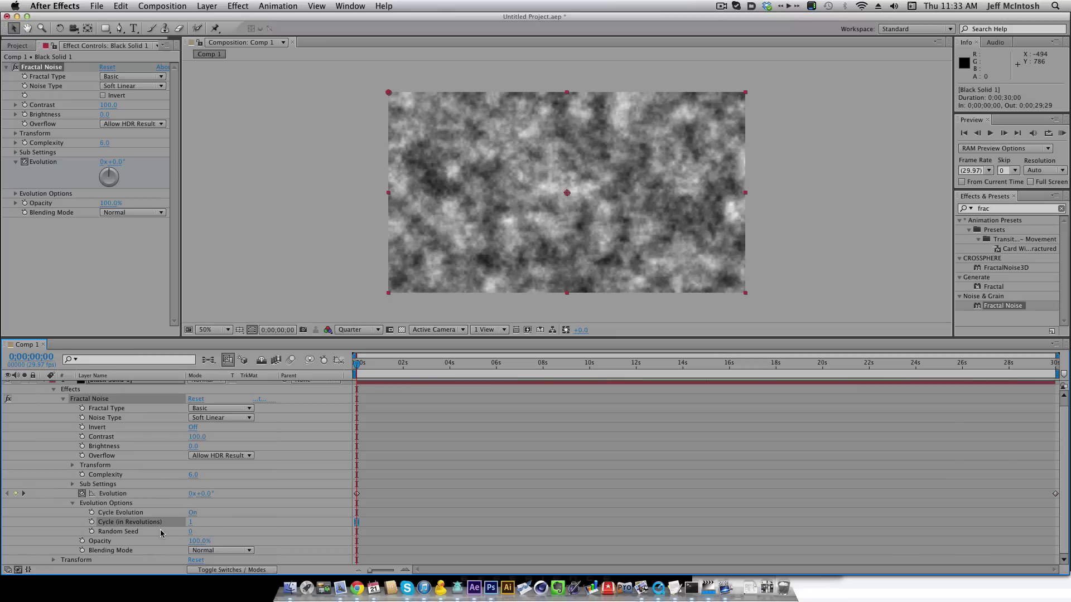
left_click(190, 522)
key("Return")
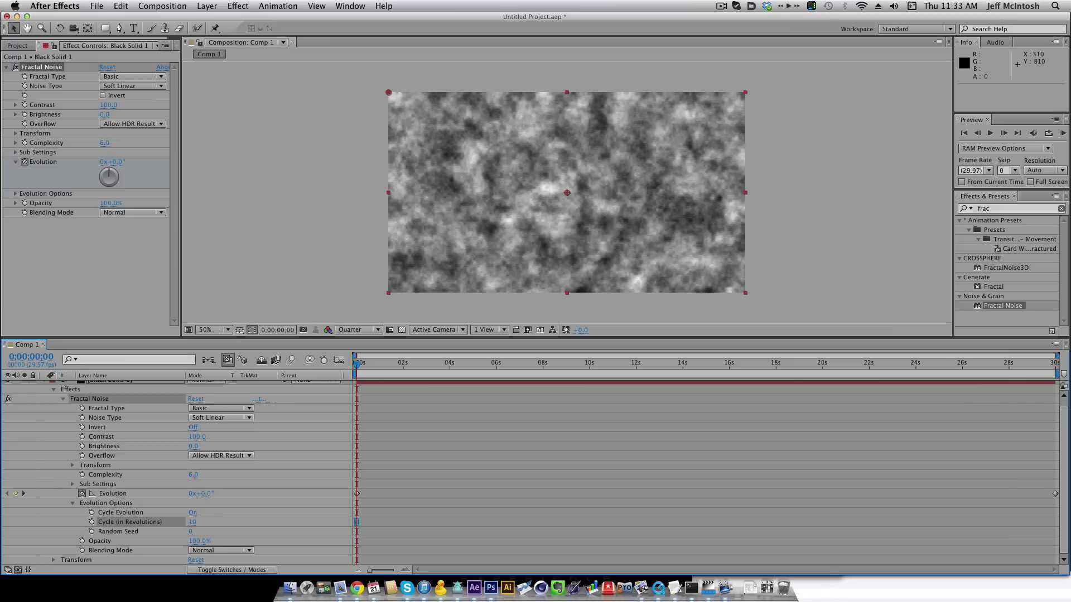
- Compare the first and last frames to confirm the noise loops seamlessly
left_click(139, 495)
left_click_drag(377, 373, 392, 373)
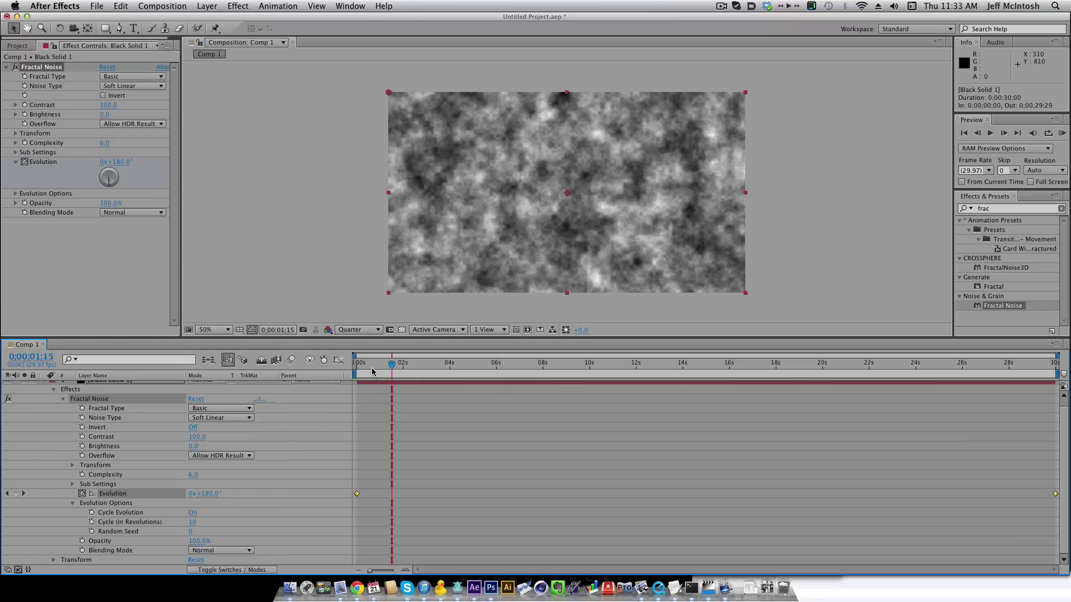
left_click_drag(372, 371, 1060, 368)
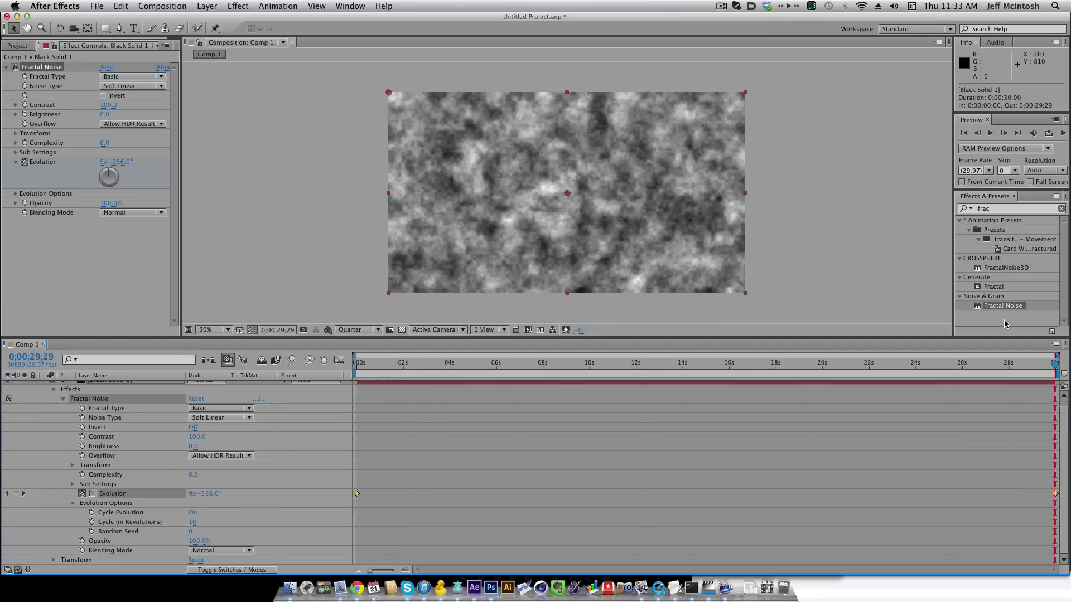
key("Page_Down")
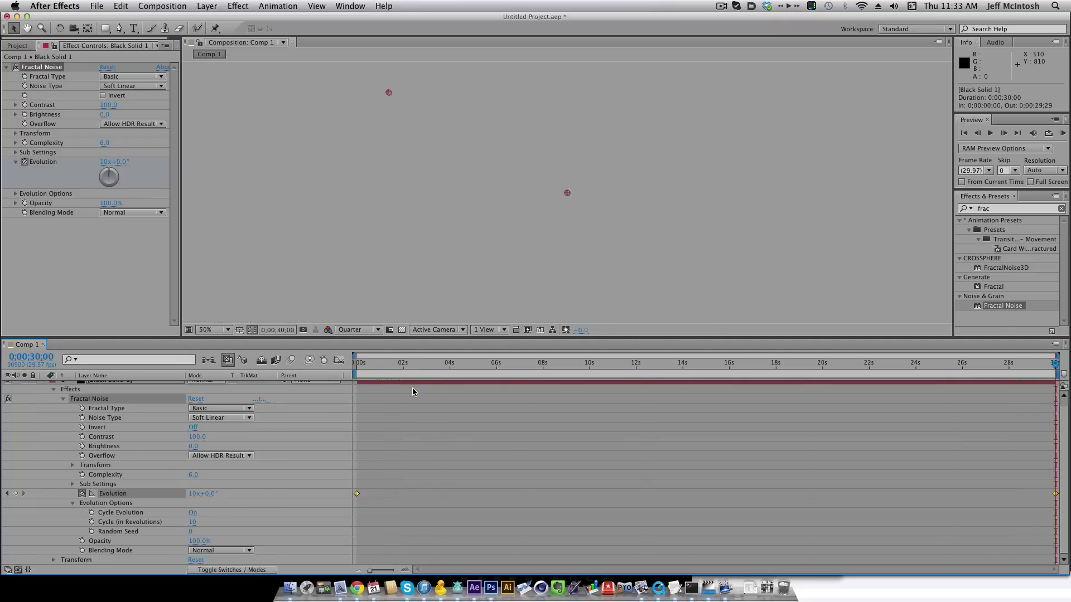
left_click(406, 367)
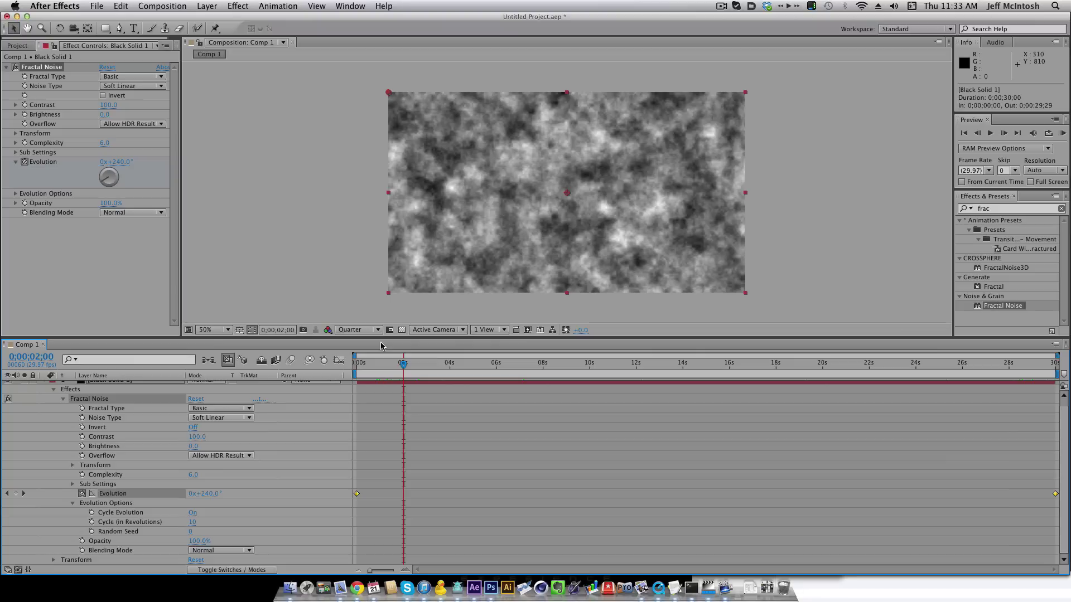
key("Home")
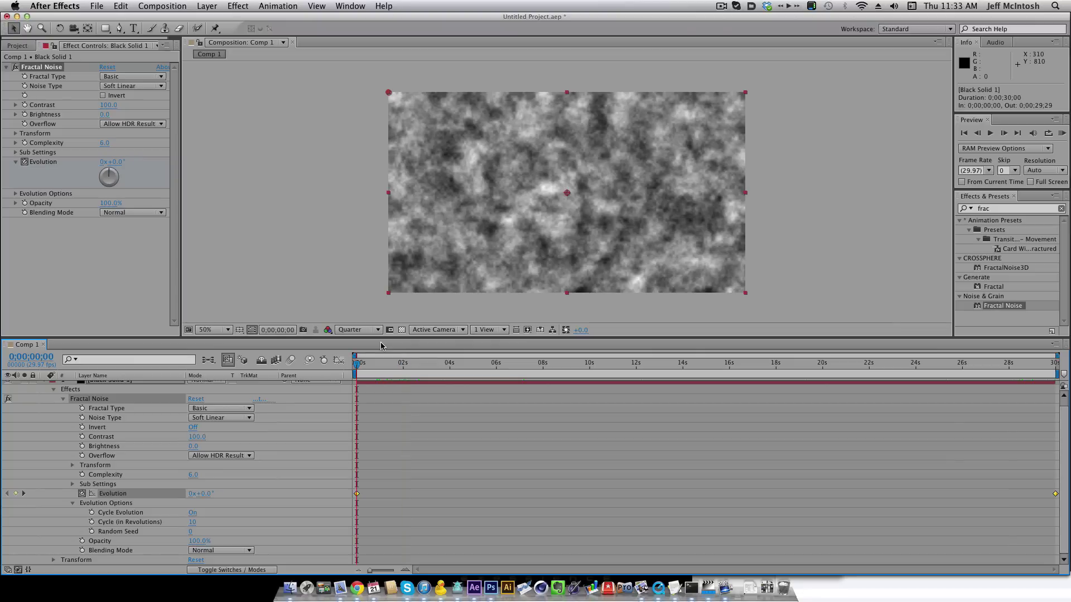
key("End")
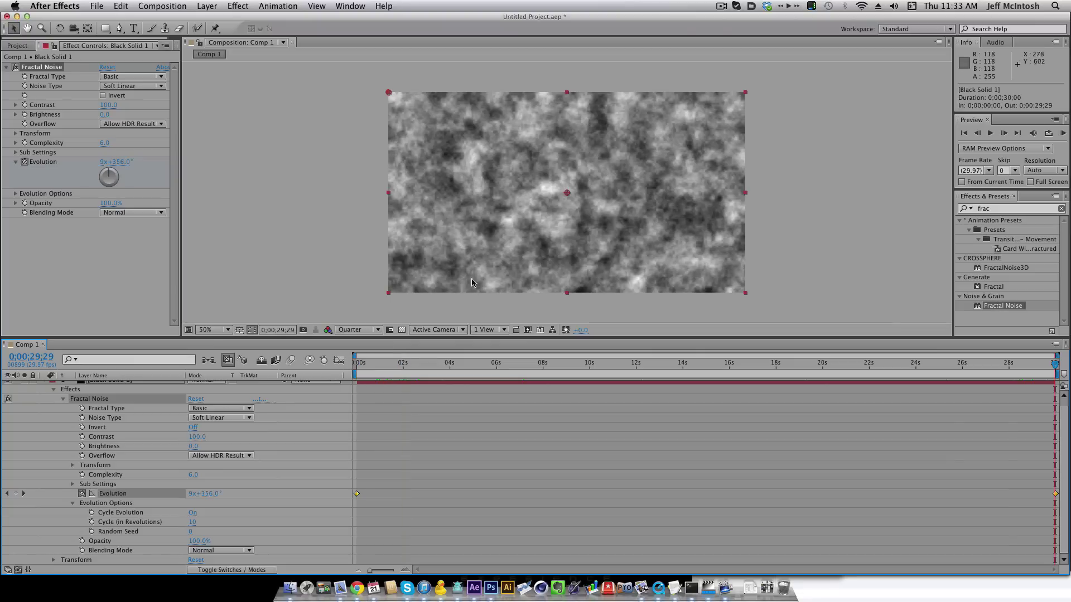
left_click_drag(374, 367, 344, 392)
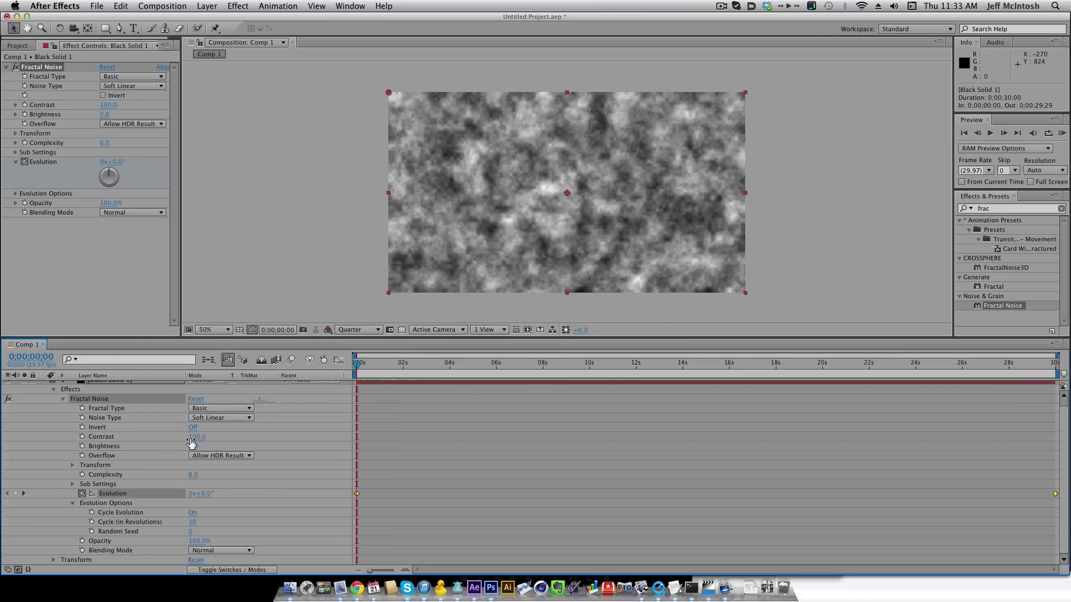
- Set the comp preview resolution to Half
left_click(499, 364)
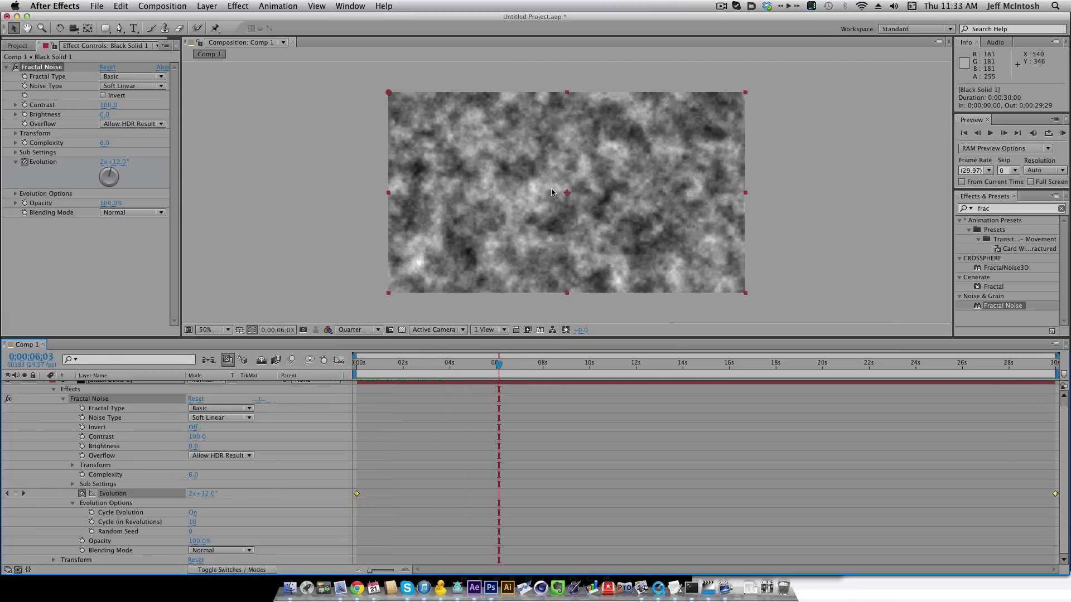
left_click(428, 364)
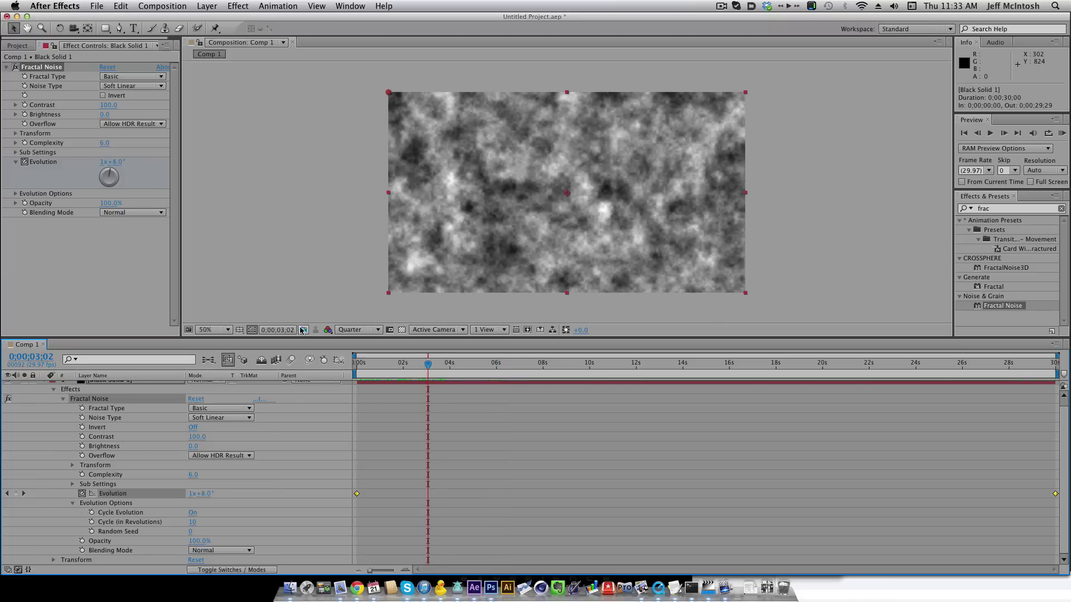
left_click(344, 330)
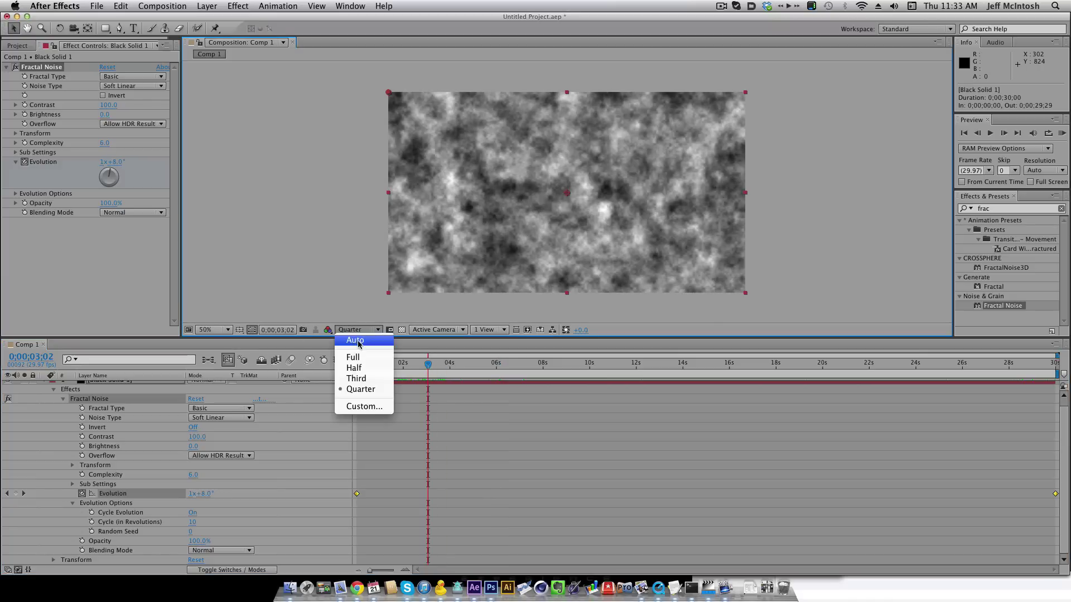
left_click(368, 367)
left_click_drag(545, 367, 584, 367)
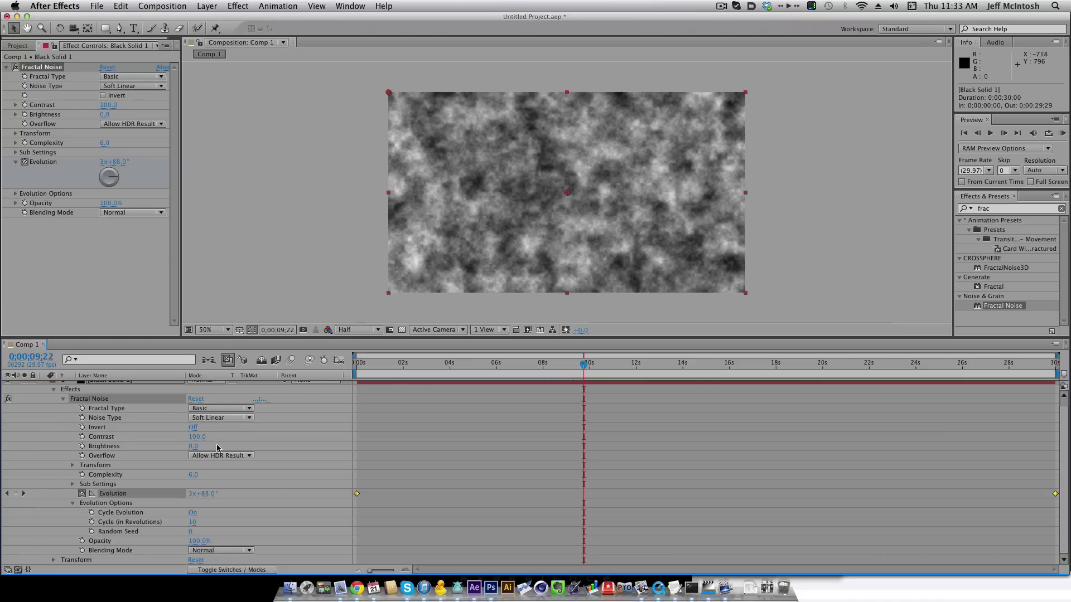
- Expand the Fractal Noise Transform settings and enlarge Scale to 323
left_click(72, 466)
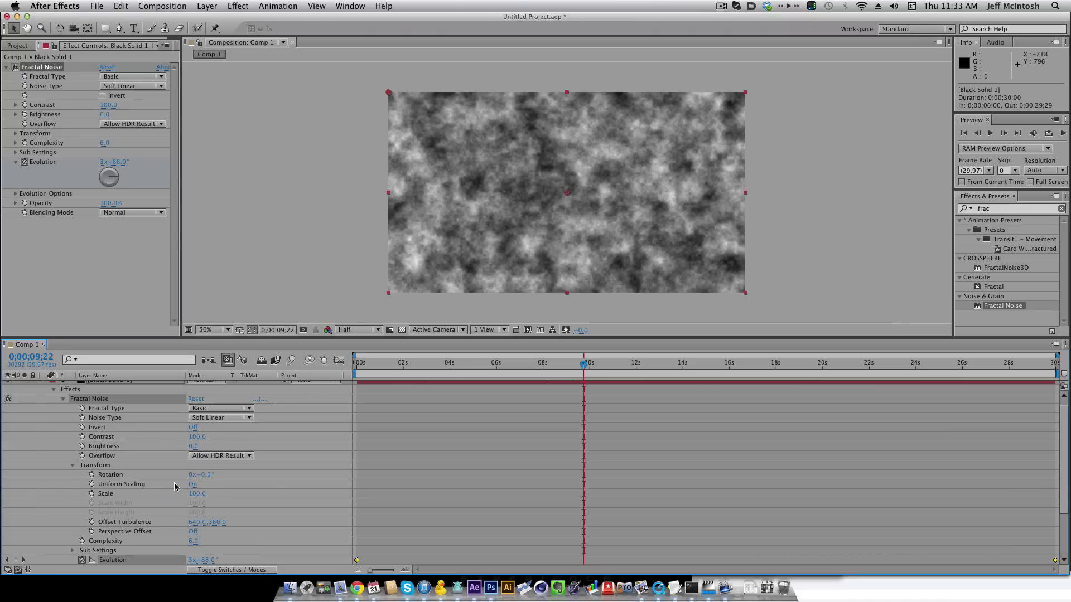
left_click_drag(202, 496, 251, 463)
left_click(248, 418)
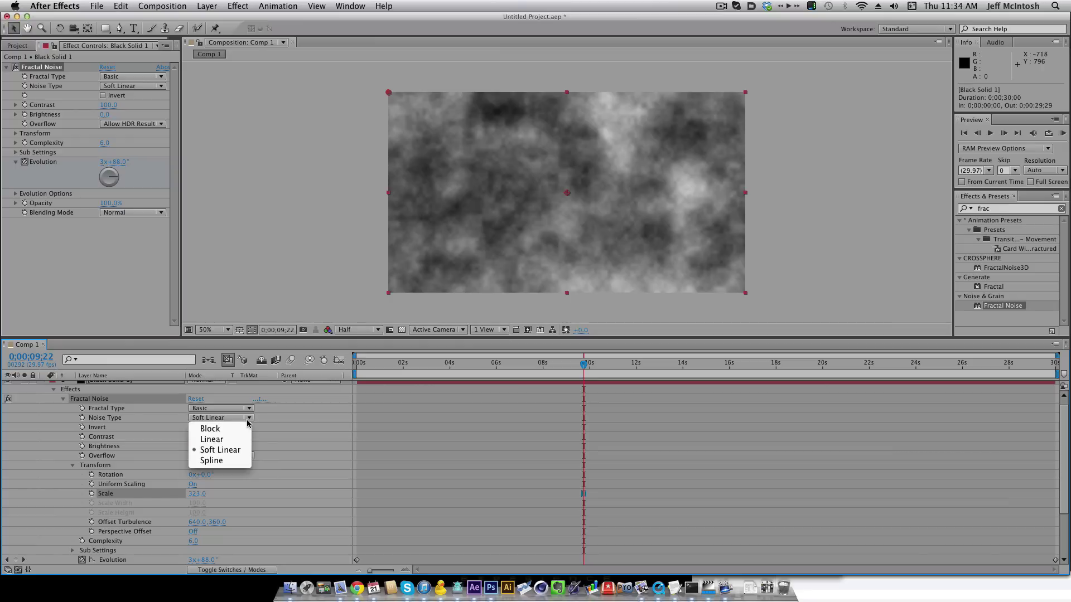
- Switch Noise Type to Spline, raise Contrast to 192.0 and lower Brightness to -16.0
left_click(243, 460)
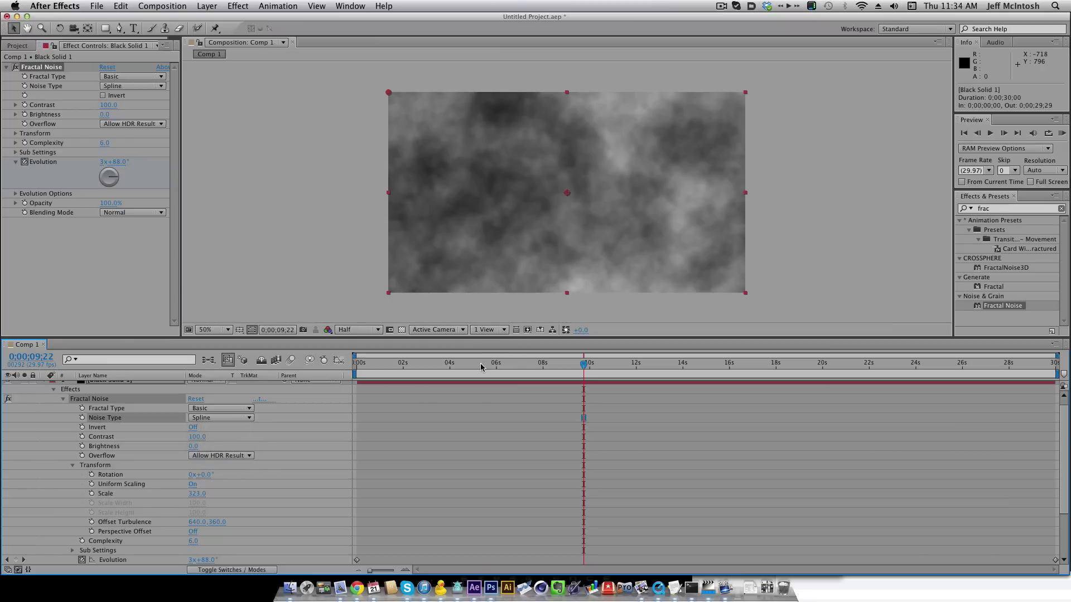
left_click_drag(481, 364, 549, 378)
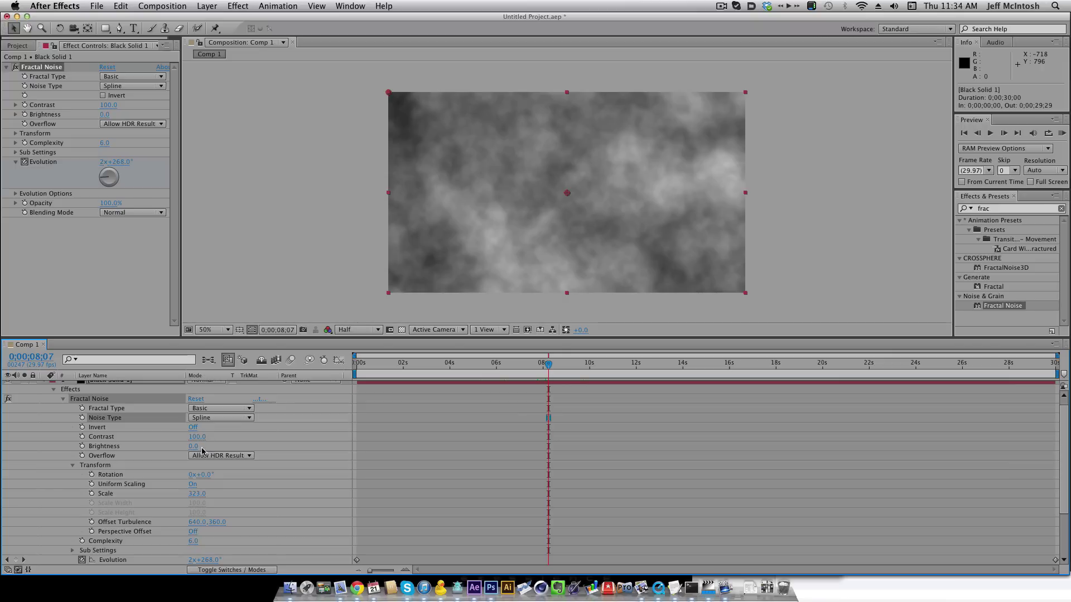
left_click_drag(200, 442, 264, 454)
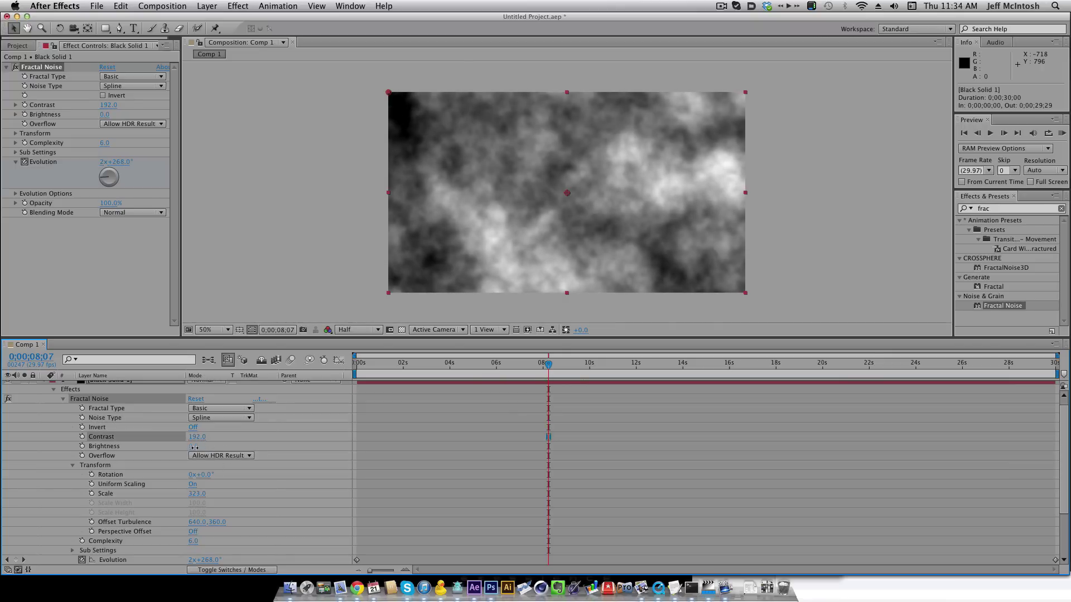
left_click_drag(195, 448, 185, 447)
left_click_drag(412, 362, 516, 363)
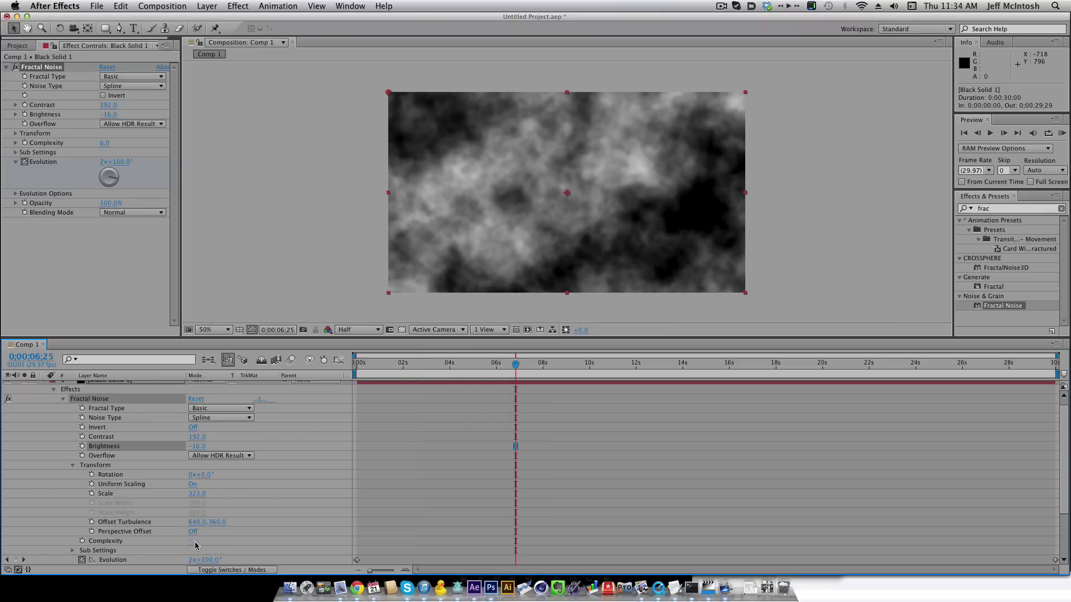
- Lower Fractal Noise Complexity to 2.9 for smoother clouds
left_click_drag(193, 542, 188, 541)
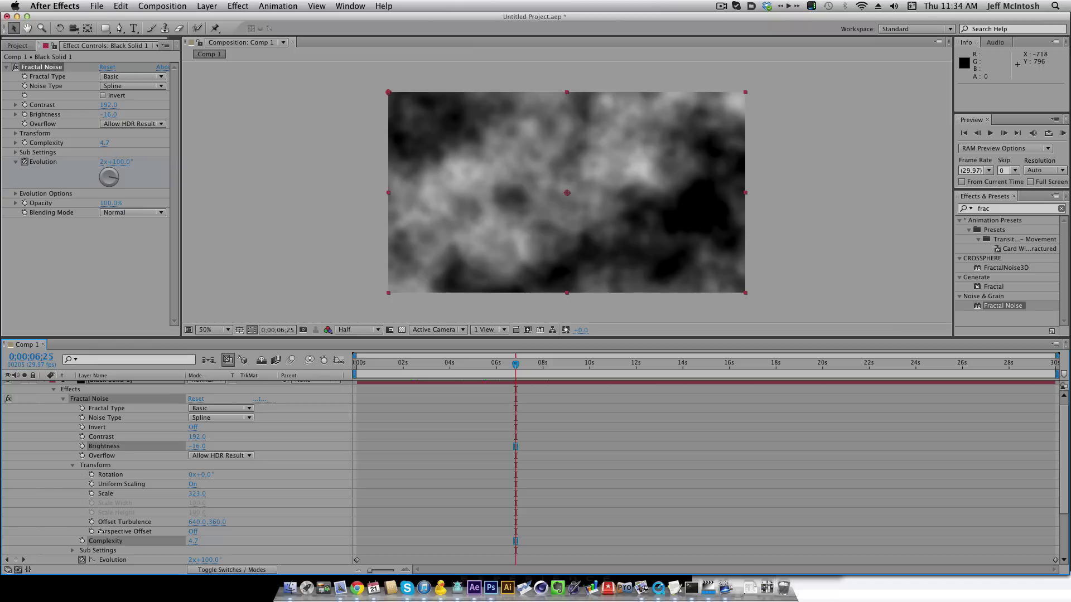
left_click_drag(85, 531, 50, 522)
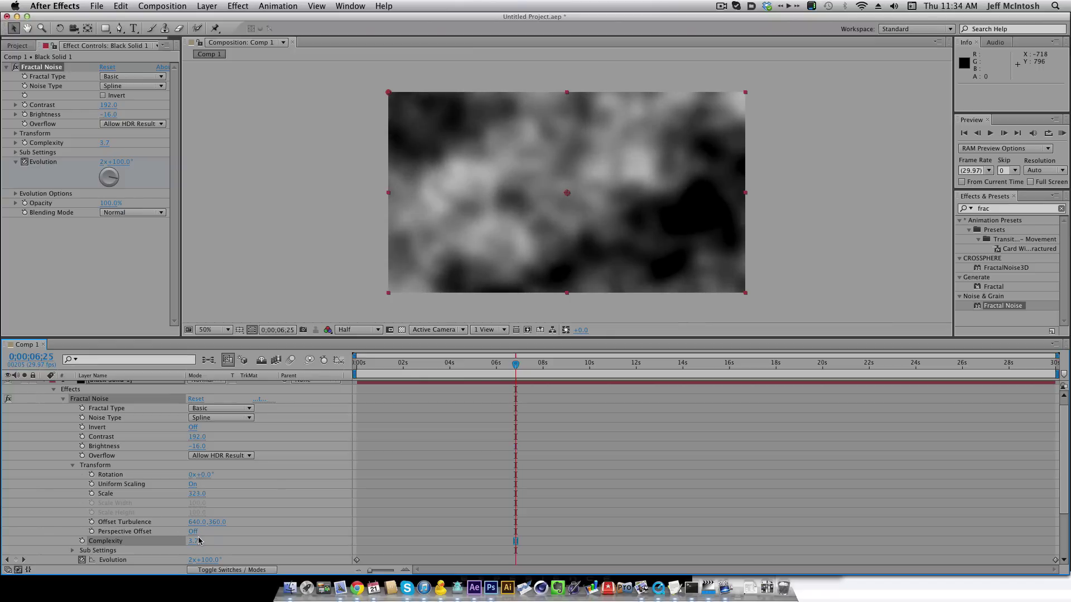
left_click_drag(181, 544, 162, 545)
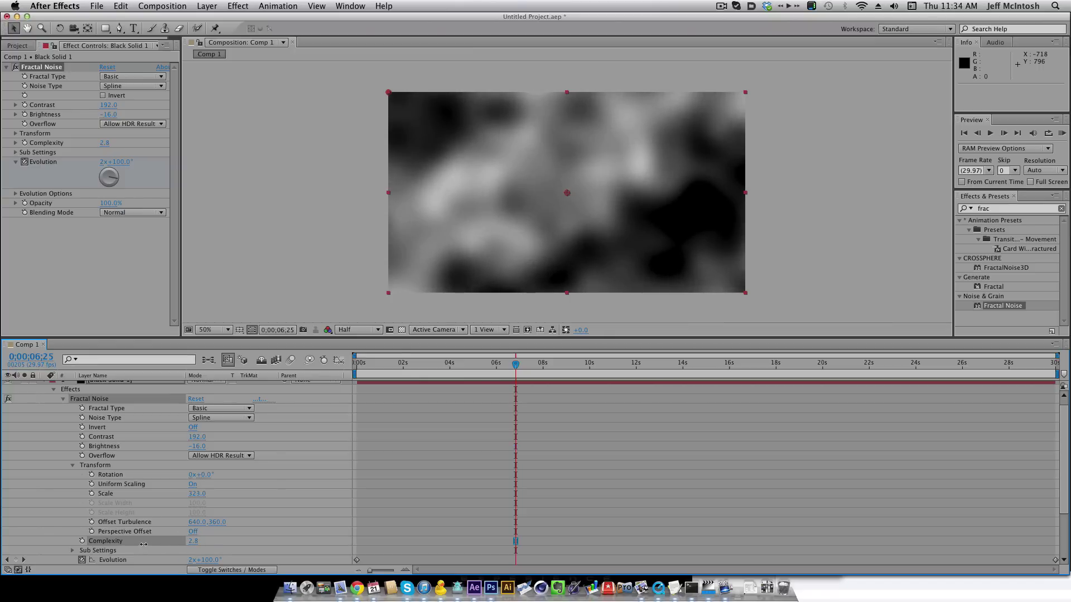
left_click_drag(393, 365, 538, 365)
key("KP_0")
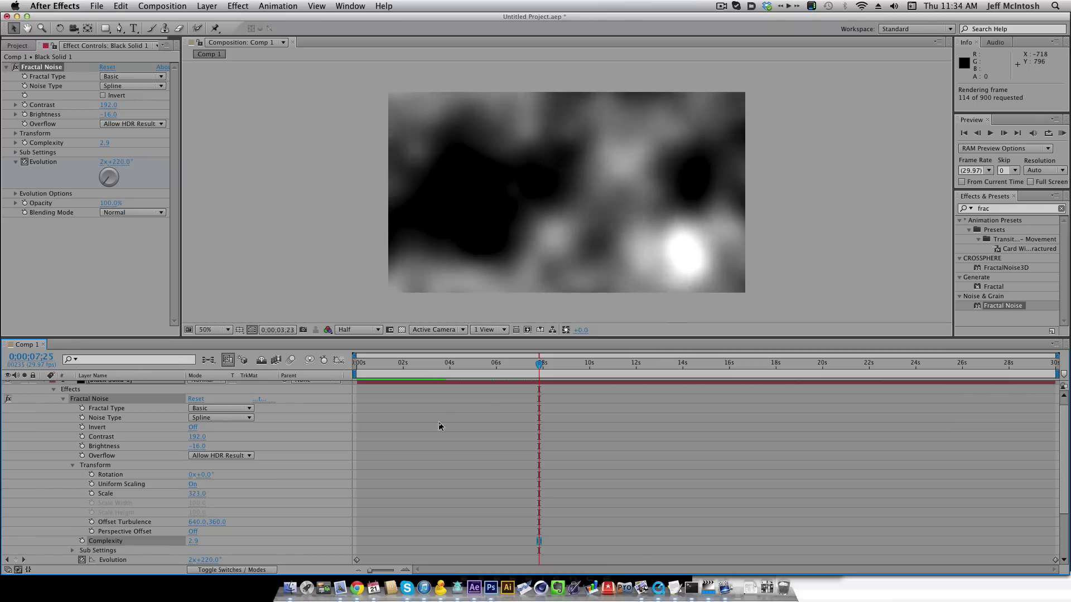
left_click(466, 423)
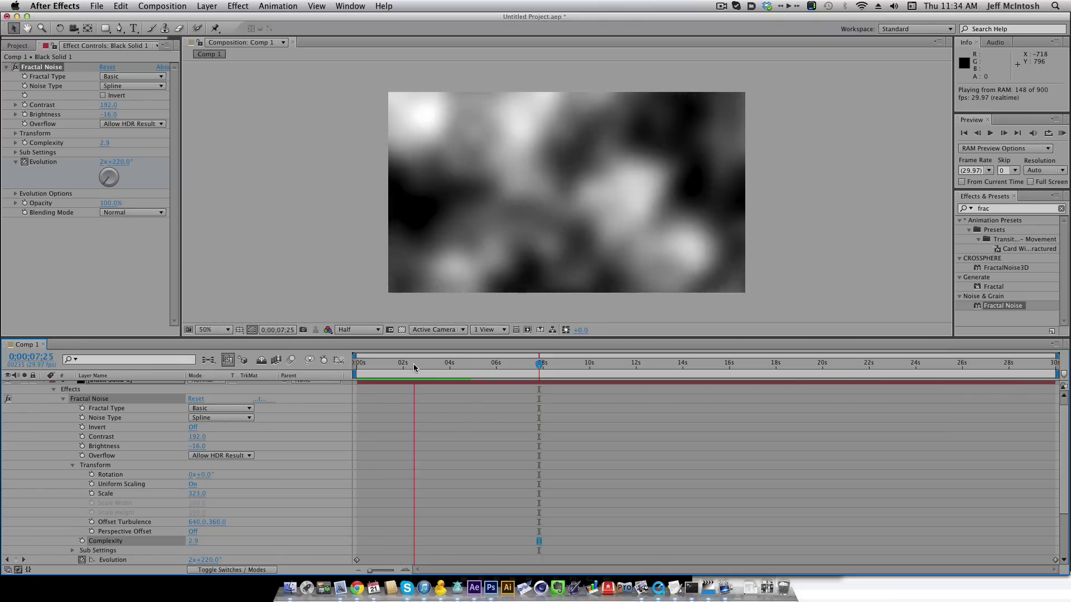
left_click(417, 363)
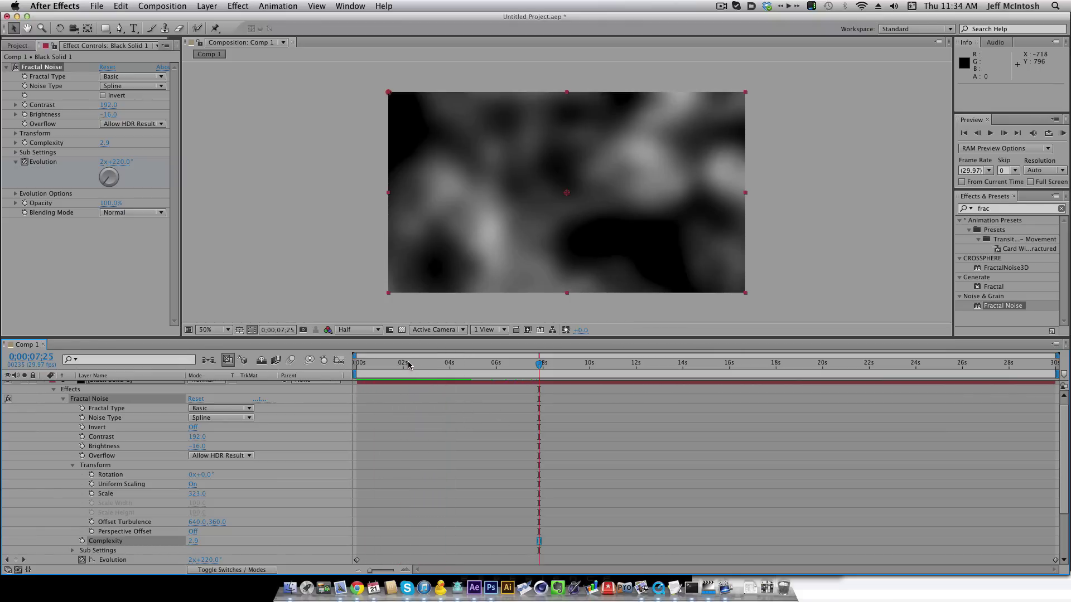
left_click_drag(410, 365, 359, 372)
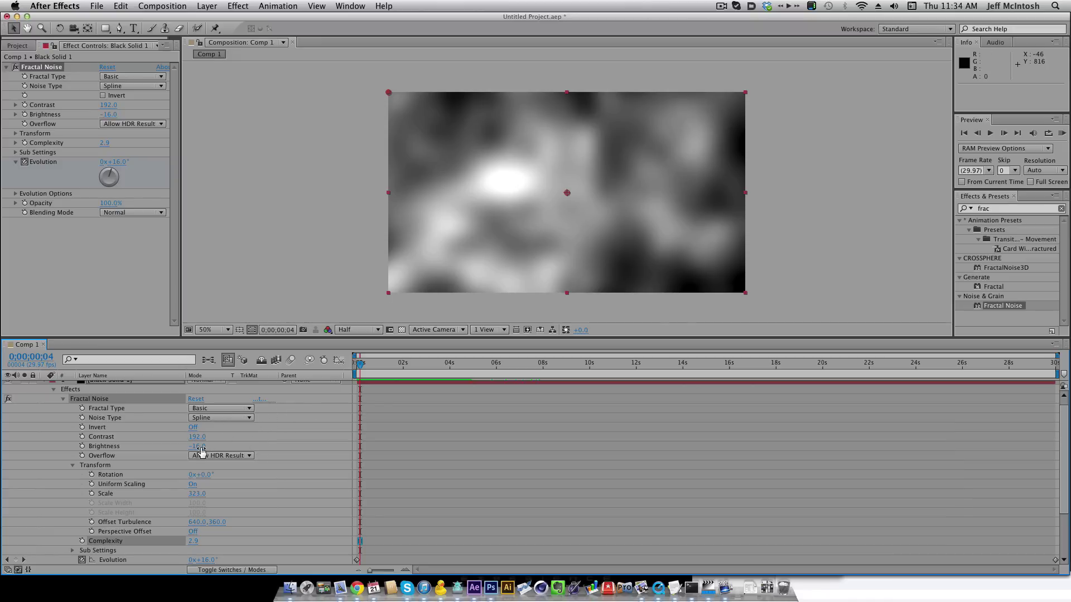
- Adjust Fractal Noise to Contrast 151.0 and Brightness -11.0 for lighter grey clouds
left_click_drag(198, 447, 195, 447)
left_click_drag(360, 363, 502, 391)
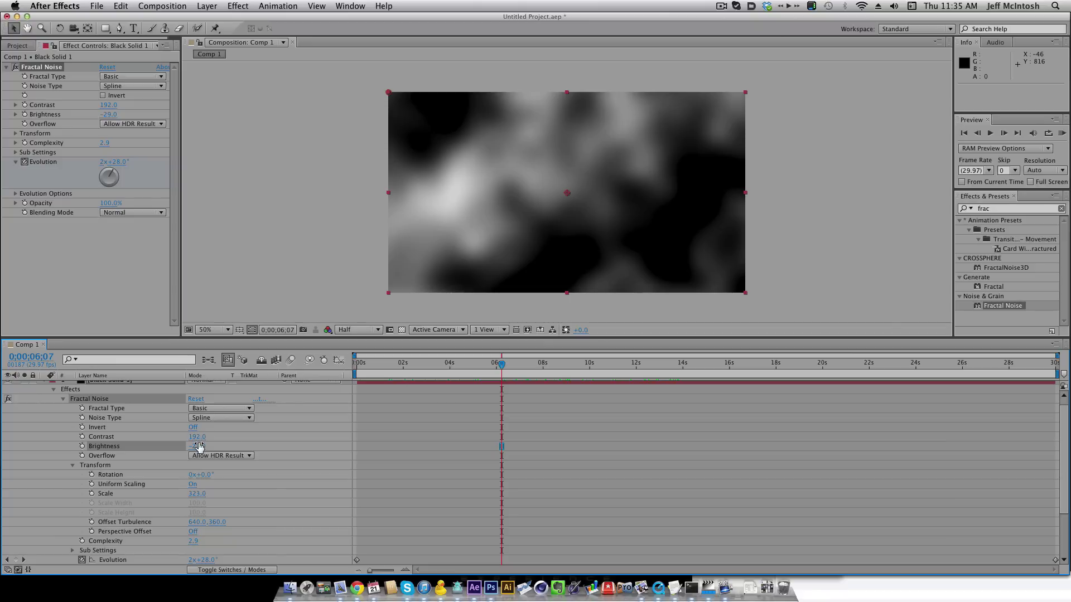
mouse_move(199, 439)
left_mouse_down()
mouse_move(178, 441)
mouse_move(213, 447)
left_mouse_up()
left_click_drag(401, 366, 495, 372)
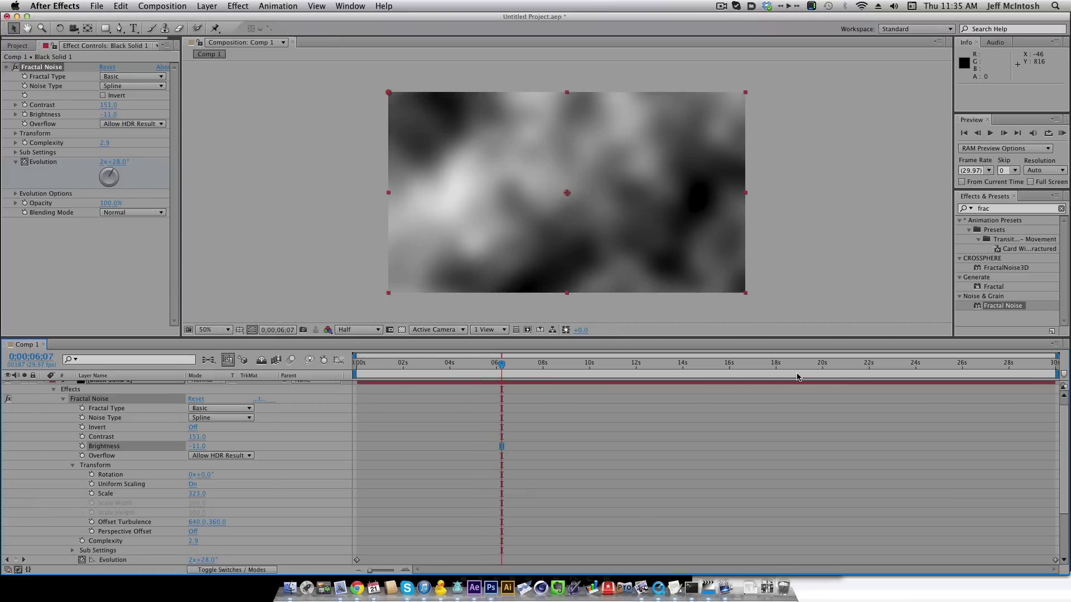
- Search 'curve' in Effects & Presets, apply Curves to Black Solid 1 and expand it in the Timeline
scroll(1063, 415, "up", 1)
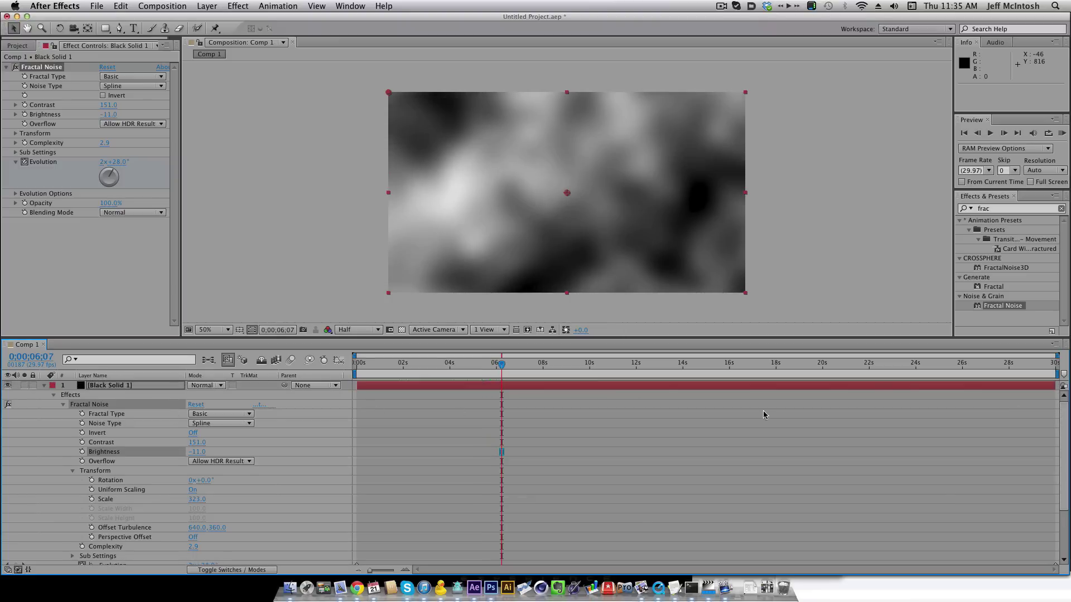
left_click(43, 385)
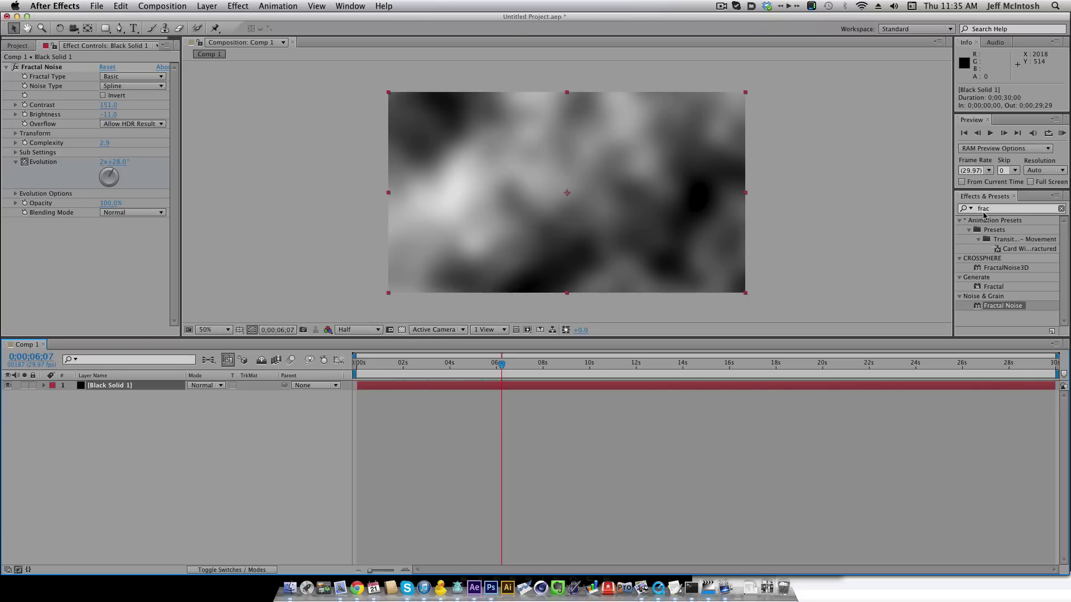
left_click(983, 208)
type("cur")
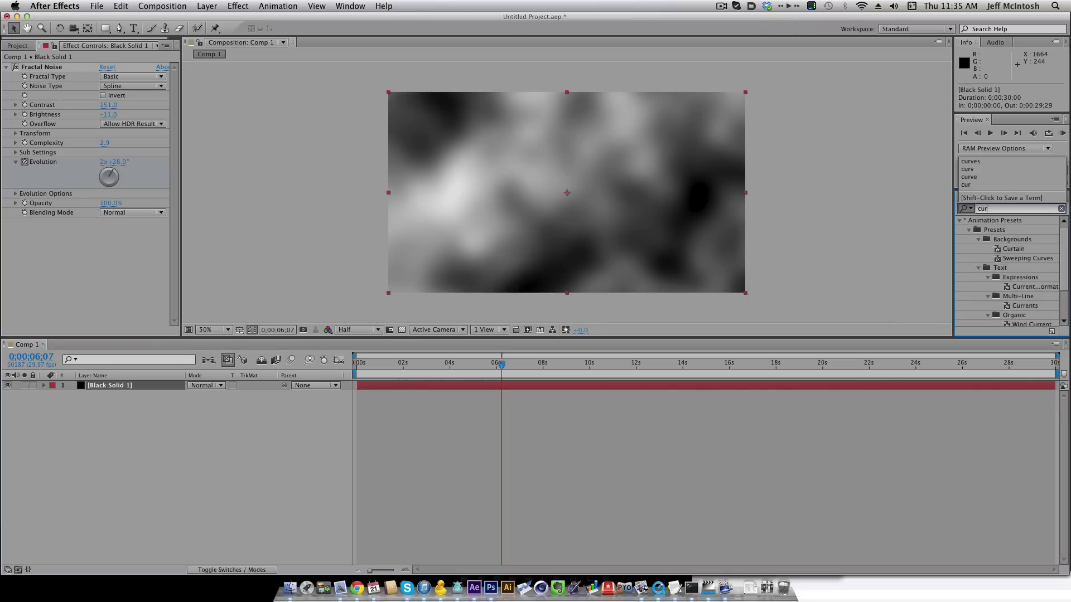
type("ve")
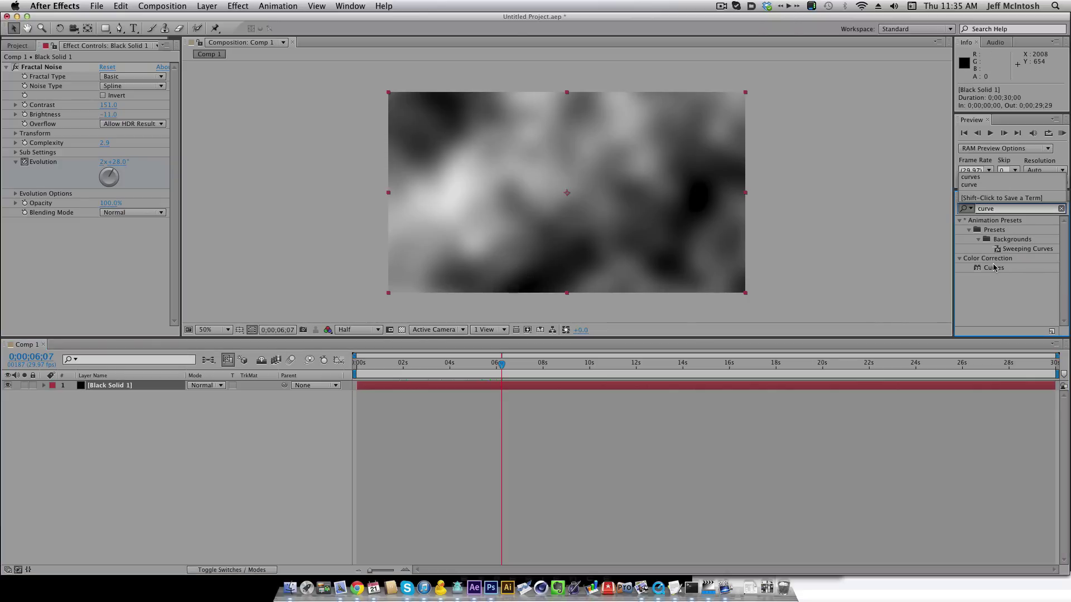
left_click(992, 269)
double_click(981, 269)
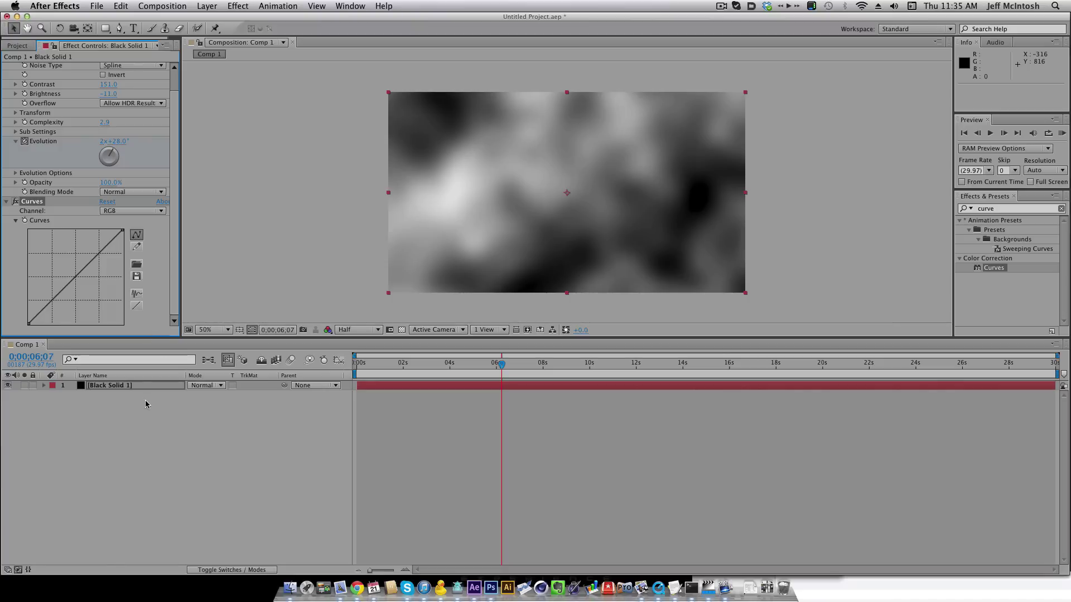
key("e")
left_click(63, 405)
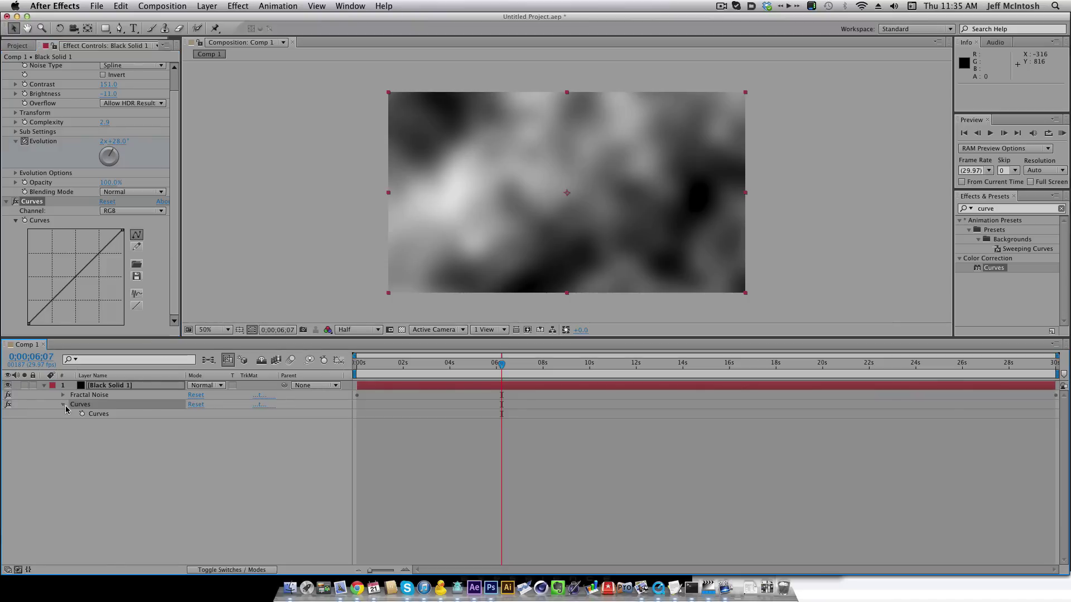
- On the Red channel, raise the curve for a pink tint while easing back the darks
left_click(128, 212)
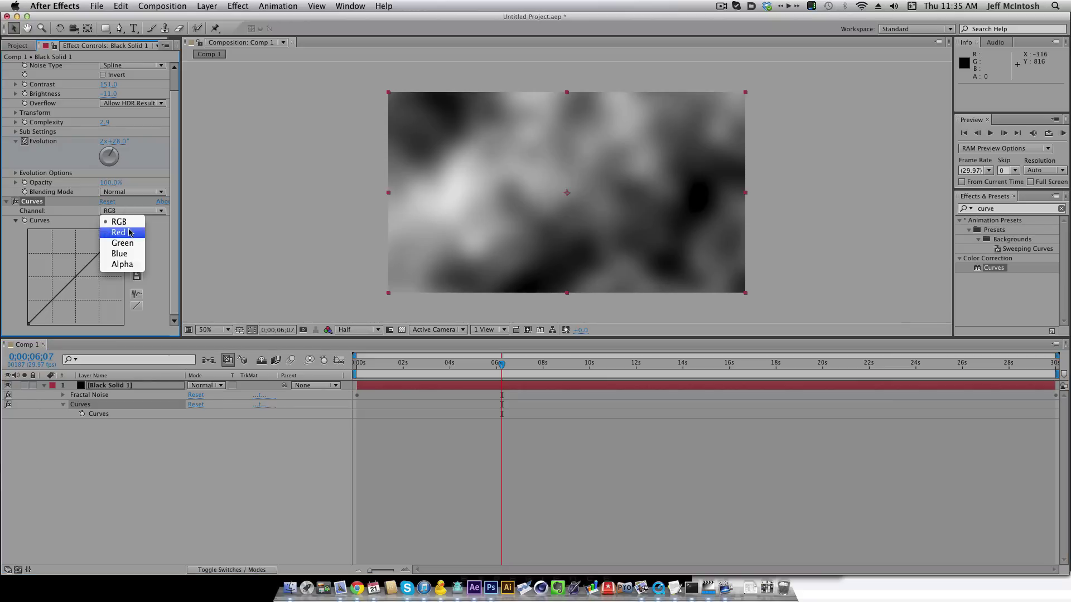
left_click(124, 237)
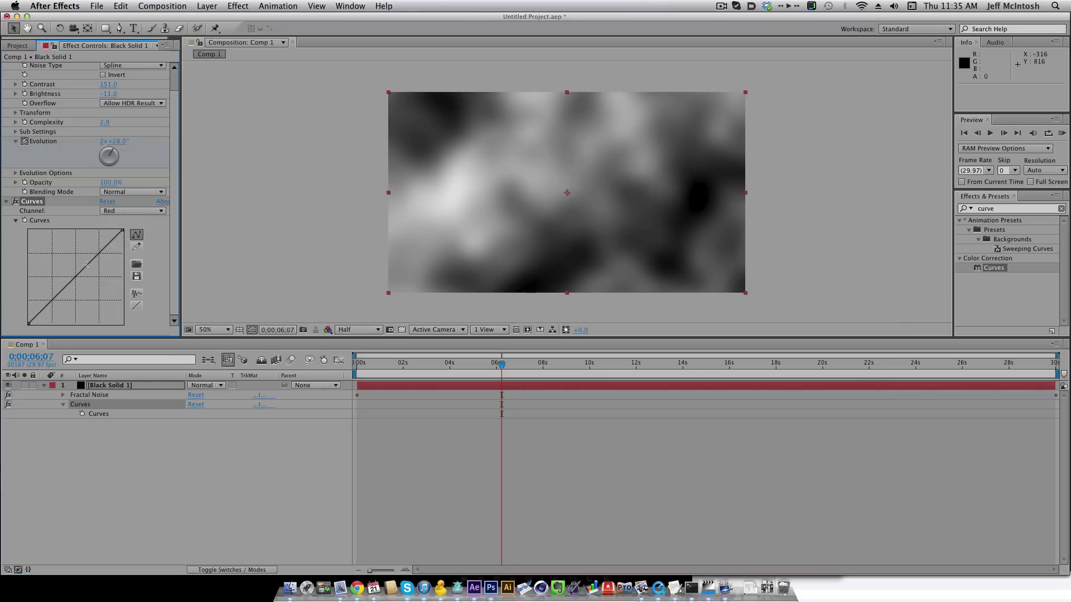
left_click_drag(96, 256, 95, 249)
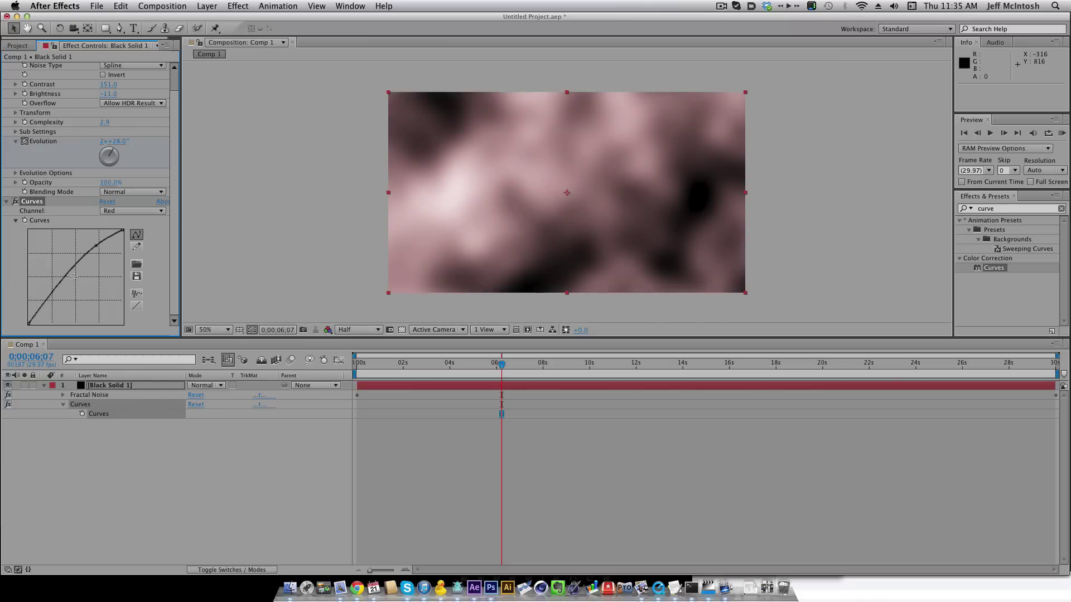
left_click_drag(61, 283, 67, 289)
- On the Blue channel, lift the curve and pull the highlights down into an S-shape
left_click(123, 212)
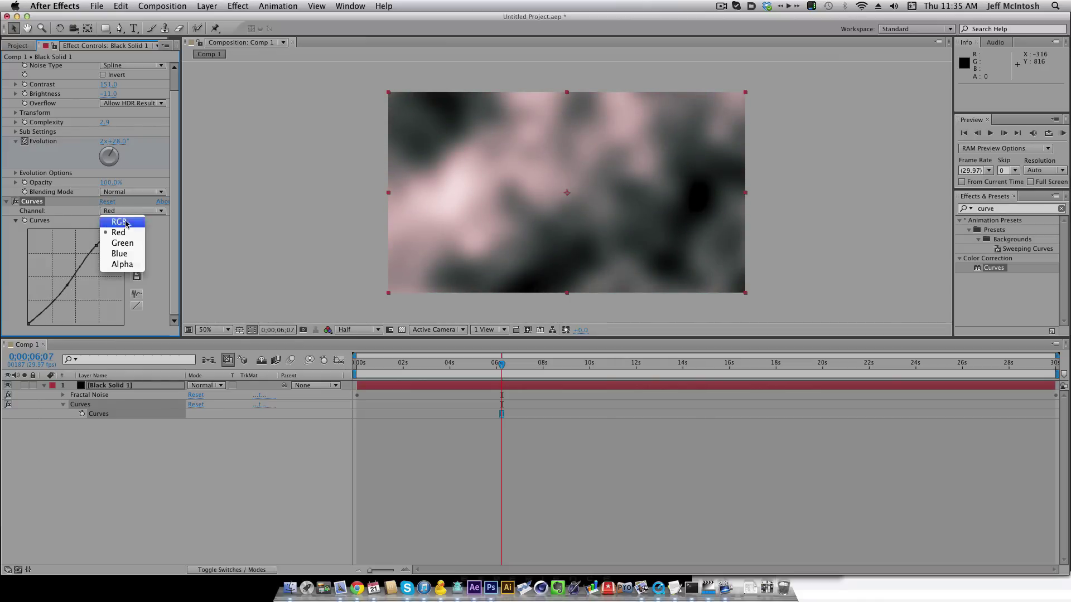
left_click(120, 255)
left_click_drag(49, 305, 48, 300)
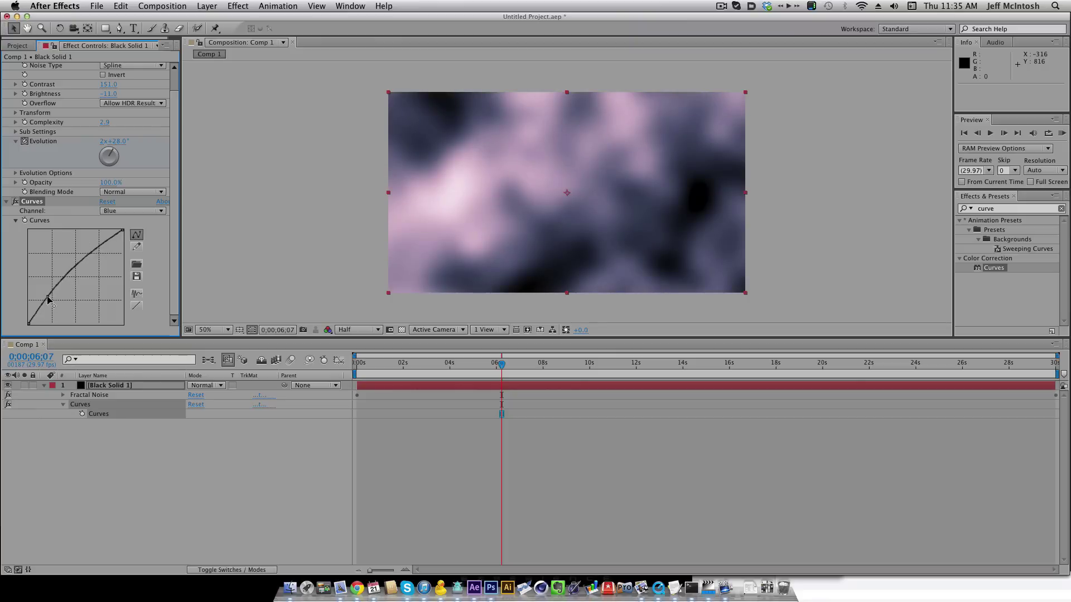
left_click_drag(100, 249, 103, 254)
- Bow the Green channel curve down for pink-purple and scrub to check other frames
left_click(123, 211)
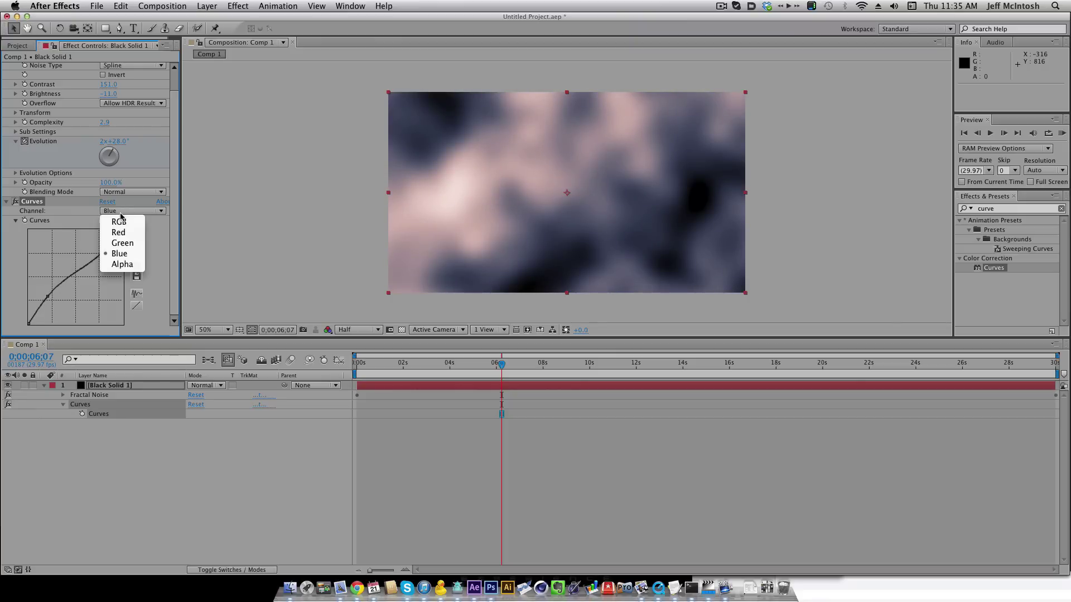
left_click(120, 242)
left_click_drag(81, 275, 93, 273)
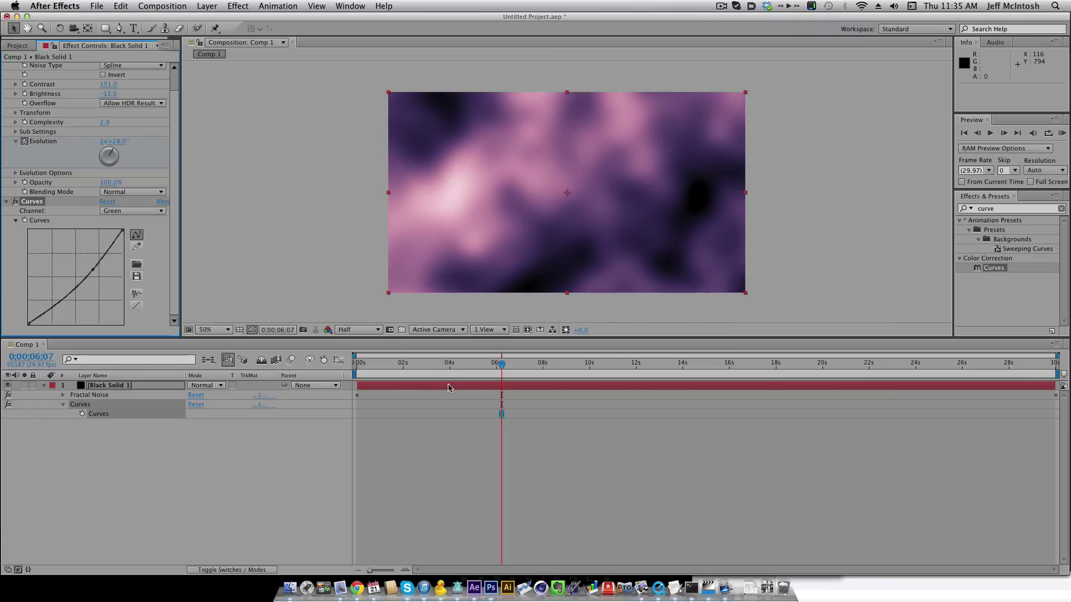
mouse_move(449, 361)
left_mouse_down()
mouse_move(408, 361)
mouse_move(495, 357)
mouse_move(502, 347)
mouse_move(491, 363)
mouse_move(463, 364)
left_mouse_up()
- Set viewer magnification to Fit up to 100%, RAM preview the tinted noise, then stop and scrub back
left_click(226, 357)
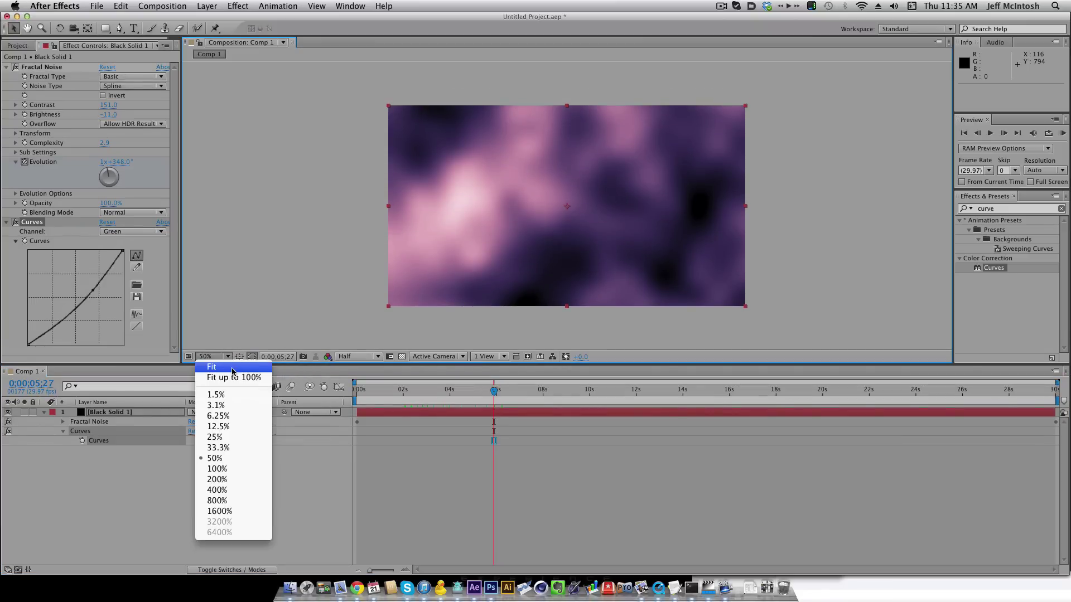
left_click(234, 376)
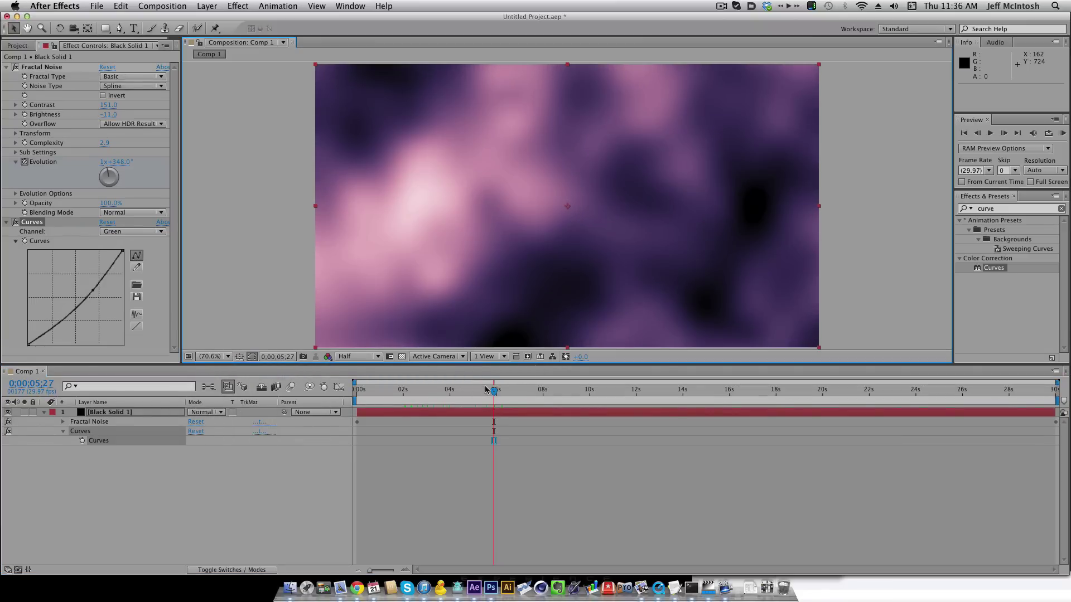
key("KP_0")
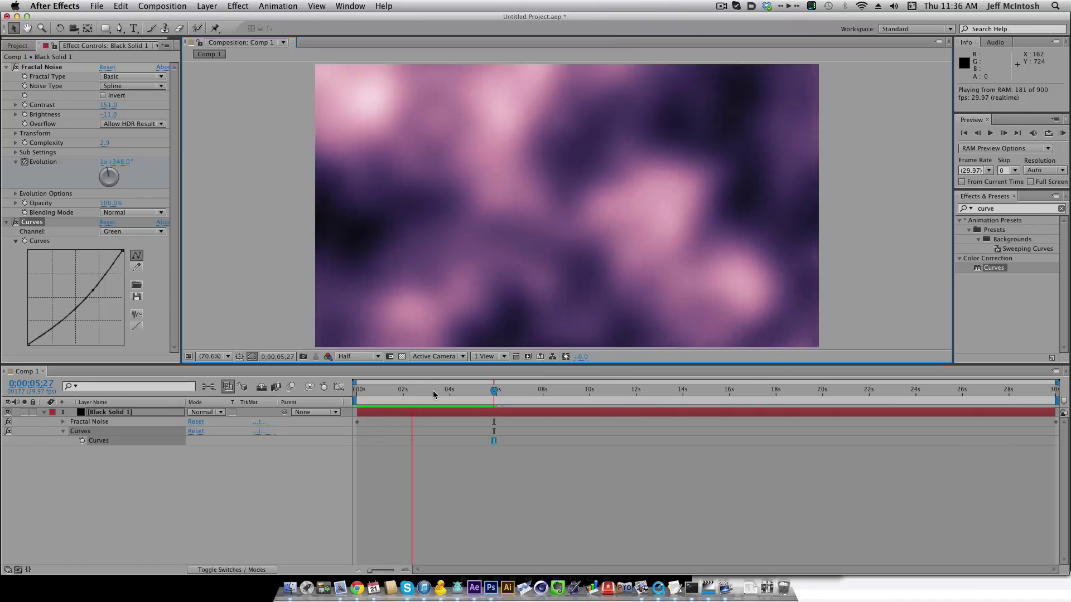
key("space")
mouse_move(431, 393)
left_mouse_down()
mouse_move(410, 393)
mouse_move(454, 393)
mouse_move(364, 392)
mouse_move(453, 392)
left_mouse_up()
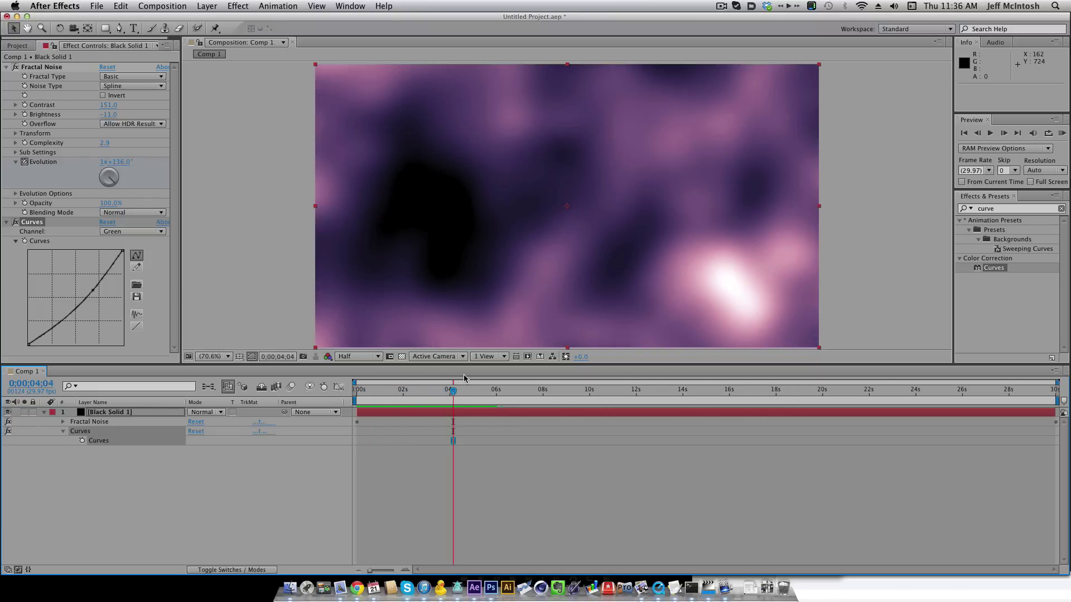
- Preview the animation again, stop it, and step back to a slightly earlier frame
key("KP_0")
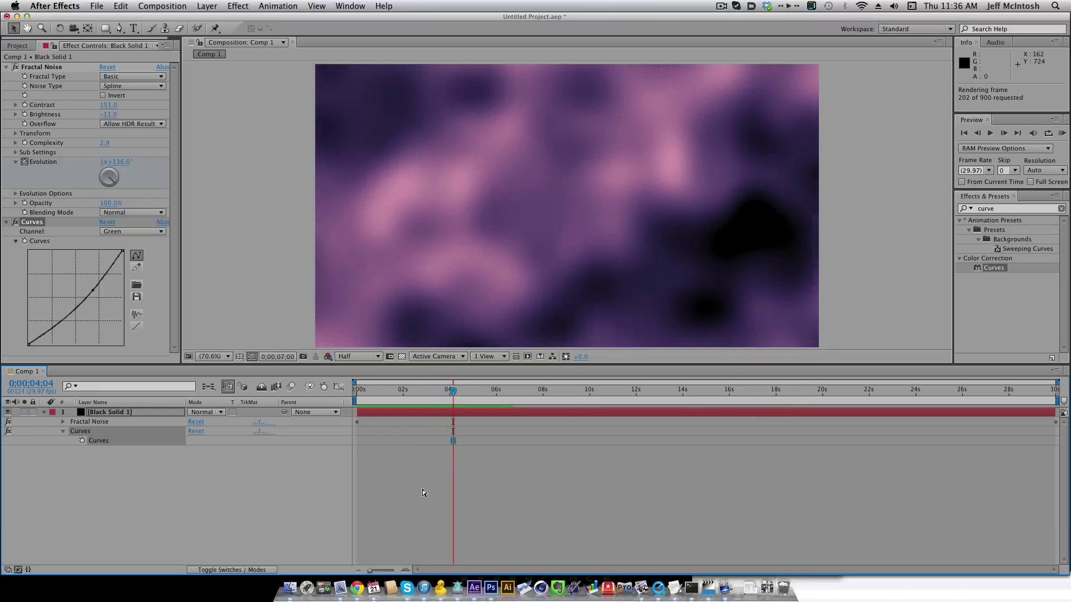
left_click(410, 390)
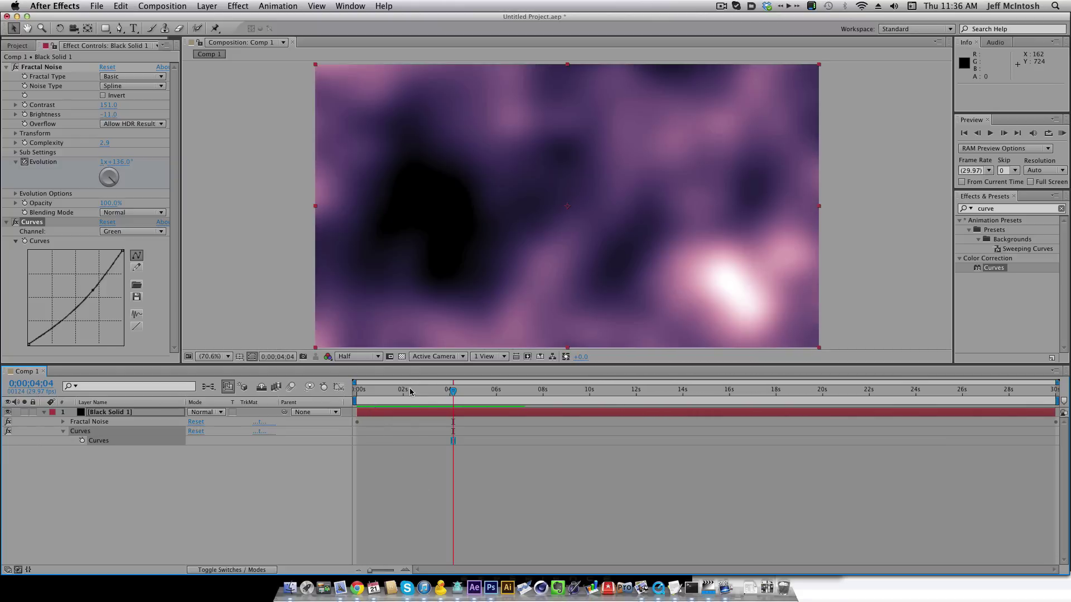
key("Page_Up")
key("Page_Up")
key("Page_Up")
key("Page_Up")
key("Page_Up")
key("Page_Up")
key("Page_Up")
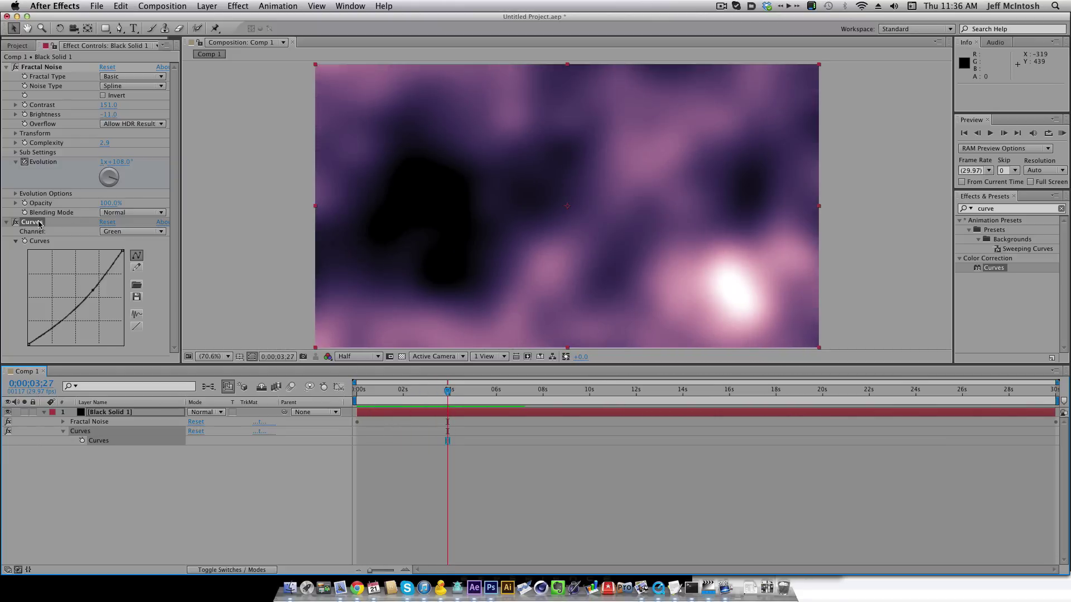
left_click_drag(39, 224, 144, 194)
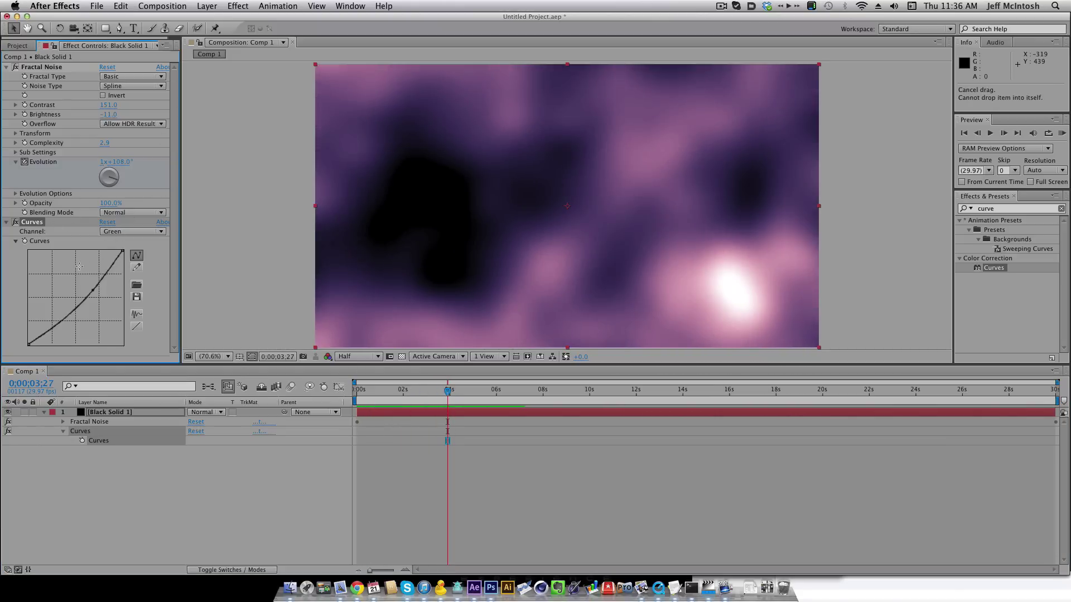
- Lift the Red channel curve in Curves to warm the image
left_click(128, 231)
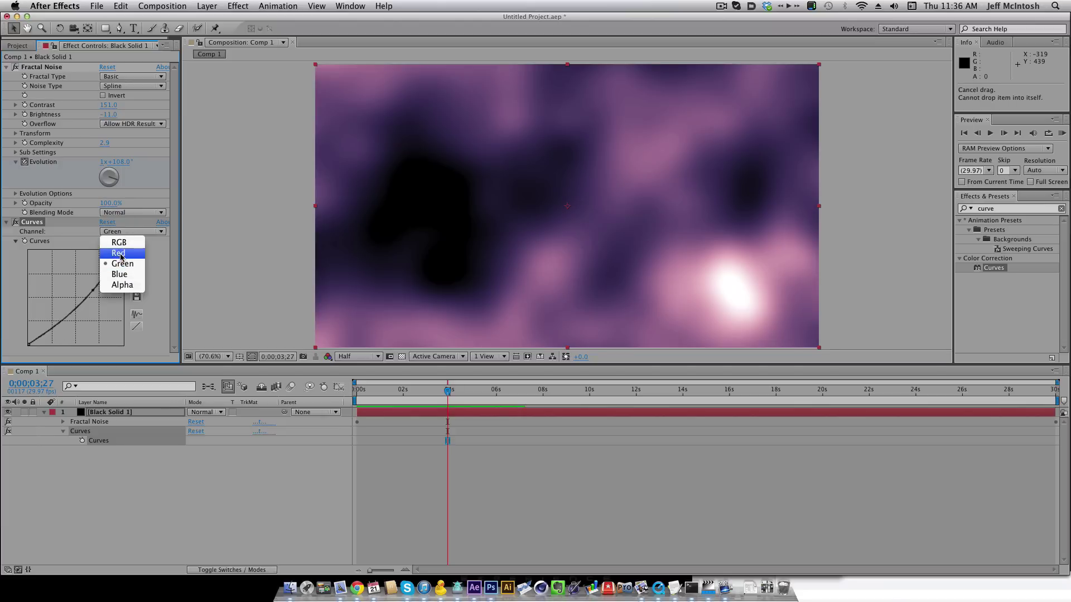
left_click(121, 256)
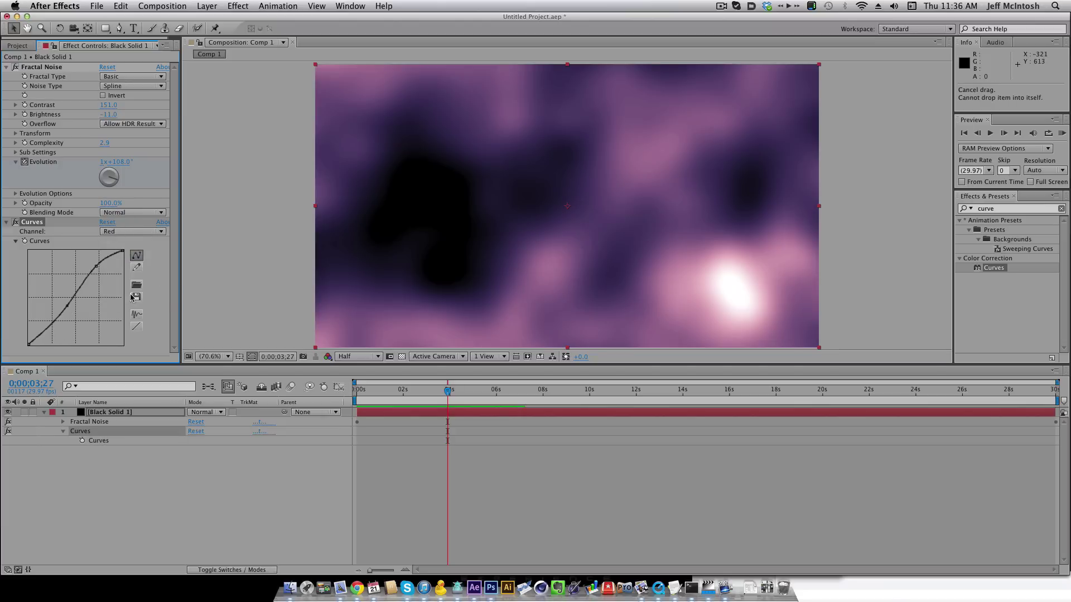
left_click(118, 232)
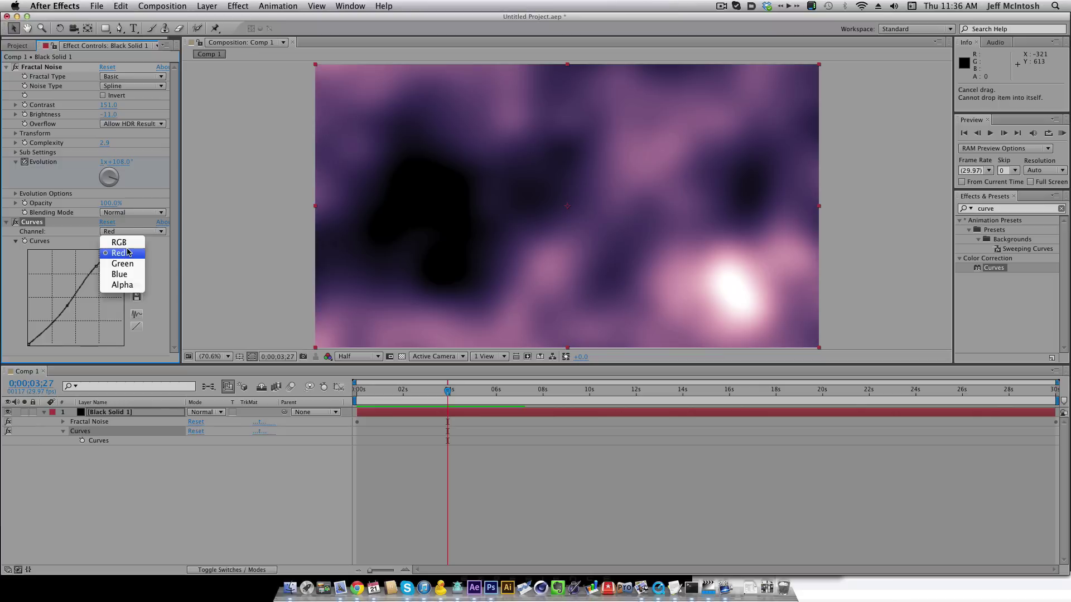
left_click(128, 254)
left_click_drag(68, 304, 63, 296)
- Bend the Blue curve down to push pinker and reshape the Green curve
left_click(131, 235)
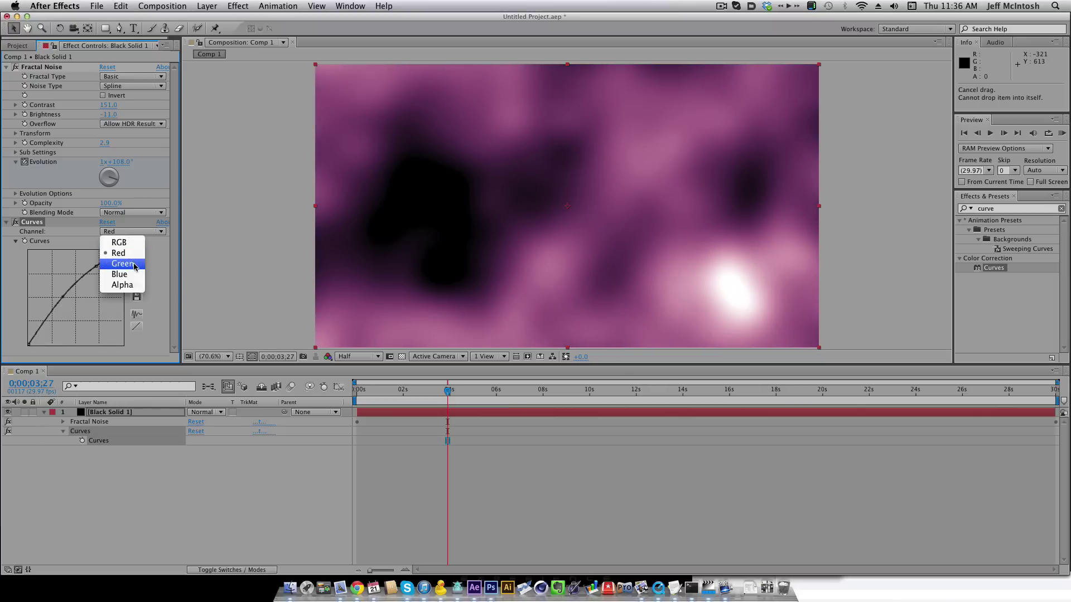
left_click(119, 274)
left_click_drag(48, 317, 58, 327)
left_click(126, 234)
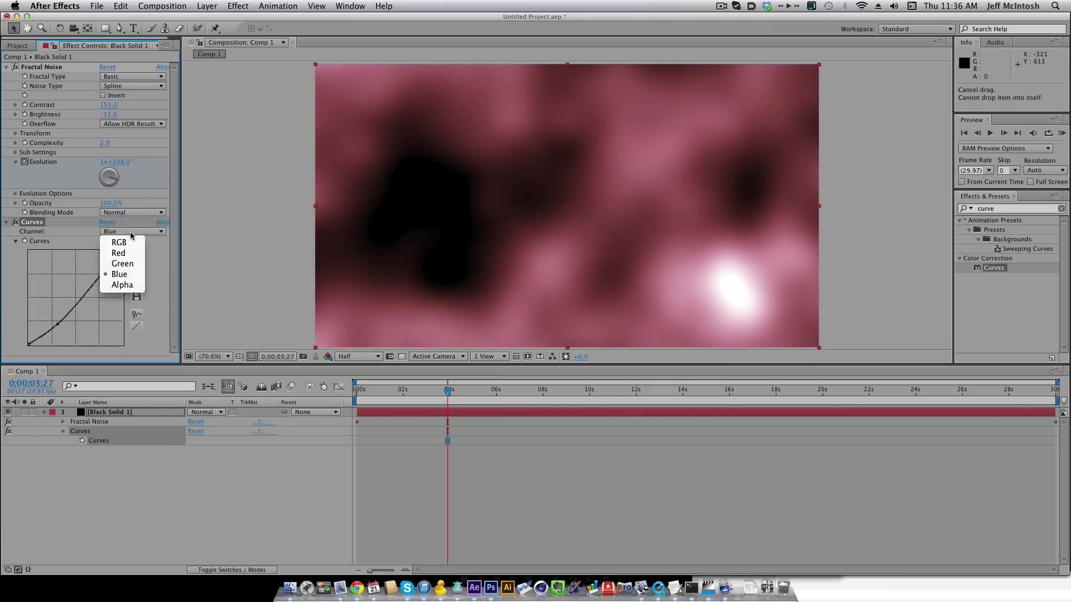
left_click(120, 265)
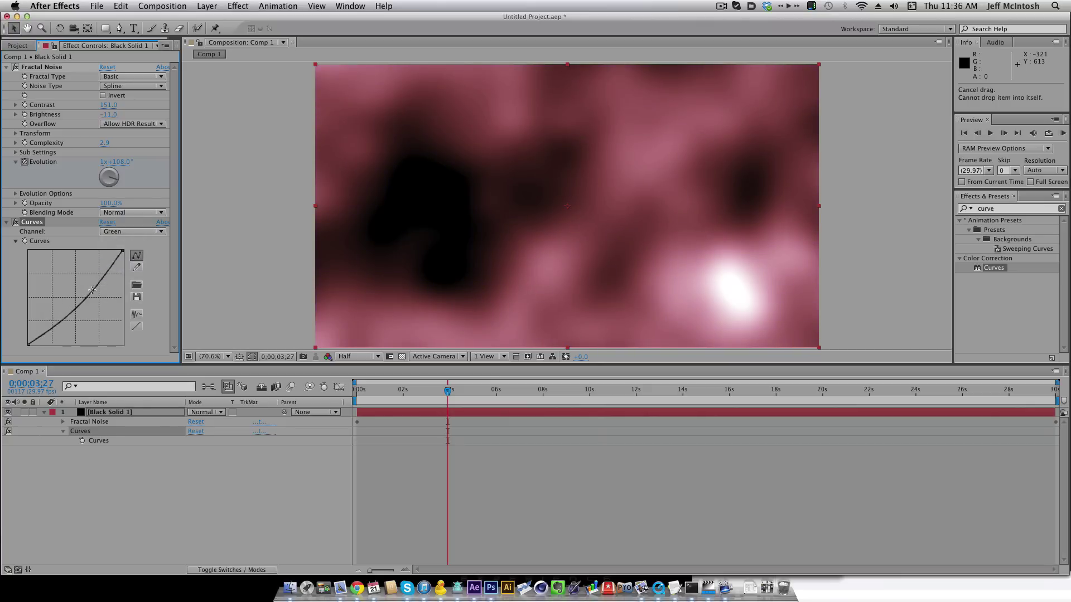
mouse_move(92, 289)
left_mouse_down()
mouse_move(86, 274)
mouse_move(98, 284)
left_mouse_up()
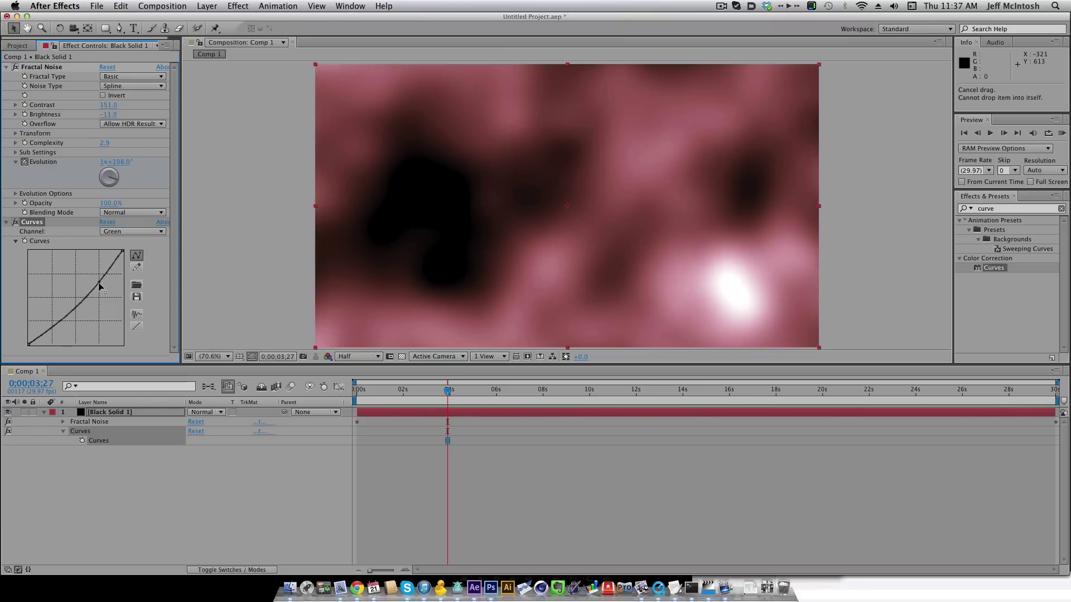
- Add a point raising the Red curve again, then play the comp to check the pink-red tint
left_click(128, 234)
left_click(114, 253)
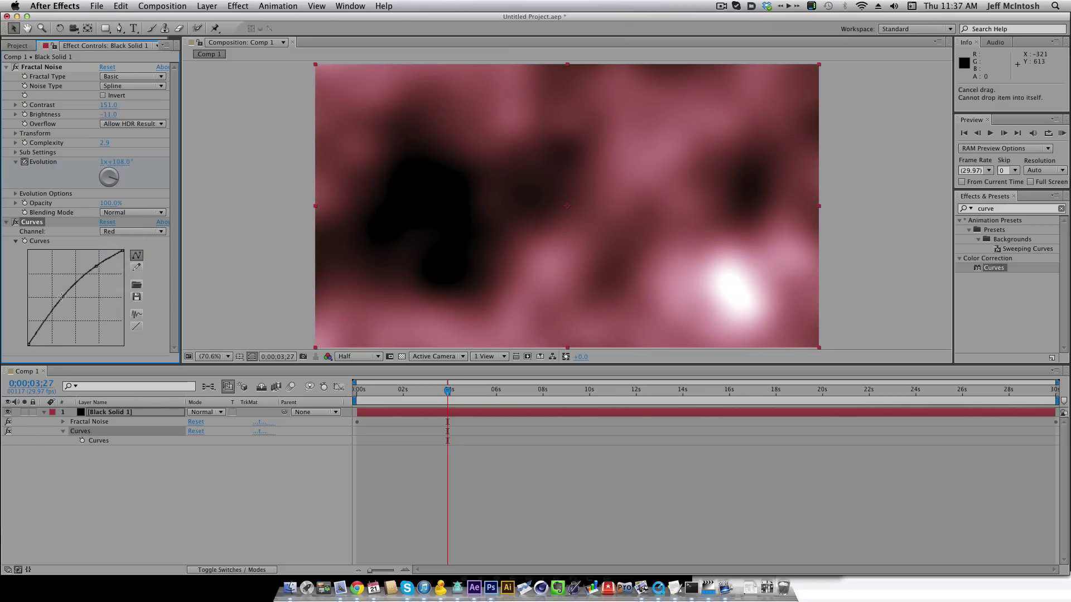
left_click_drag(62, 297, 61, 305)
key("space")
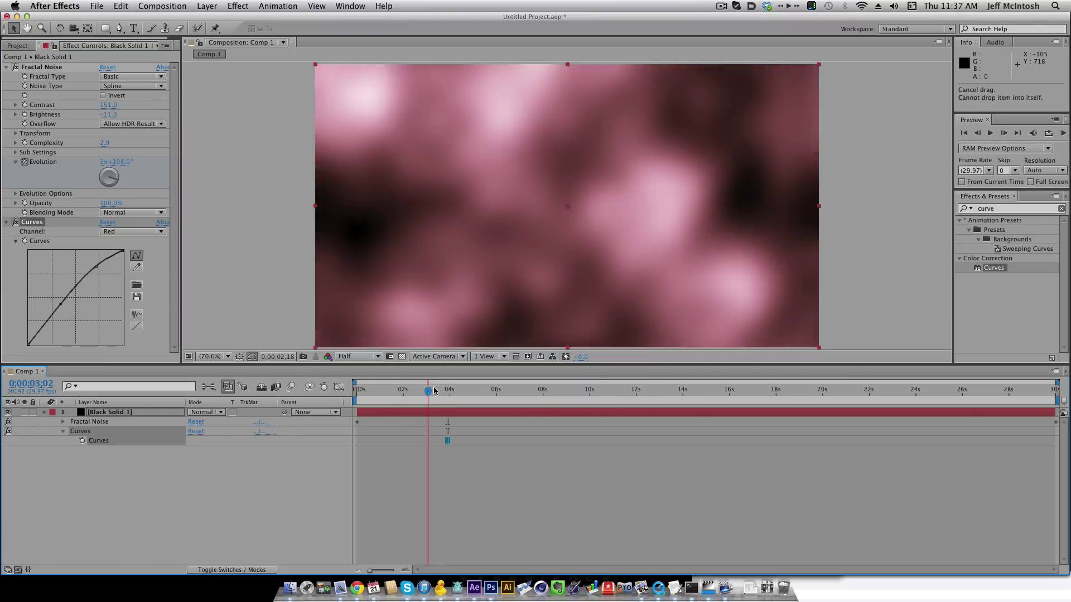
key("space")
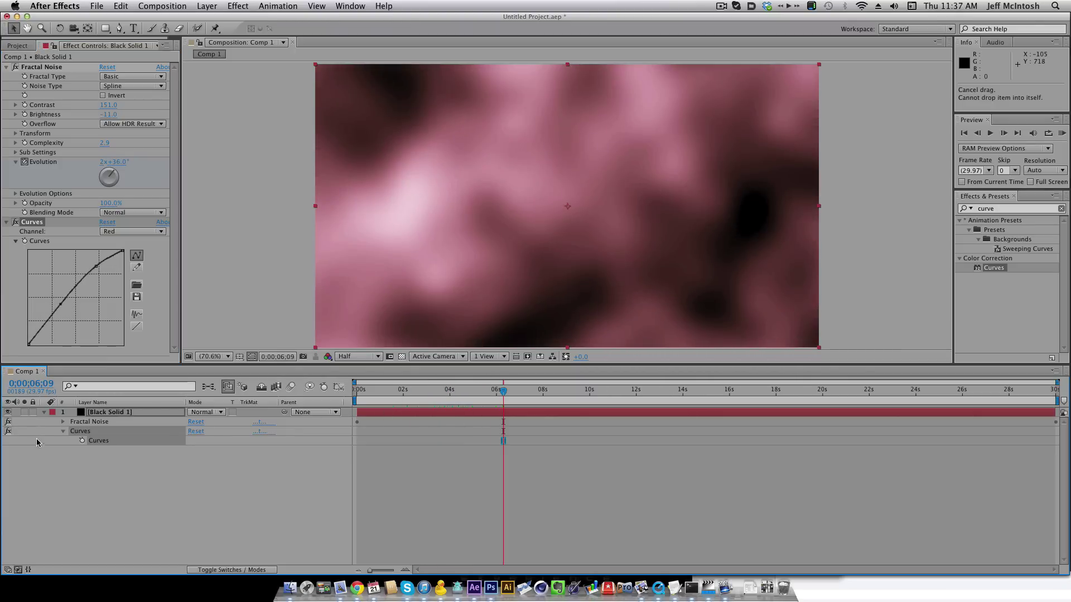
- Expand Fractal Noise's Sub Settings and Evolution Options, then set Random Seed to 310 at about 5 seconds
left_click(63, 423)
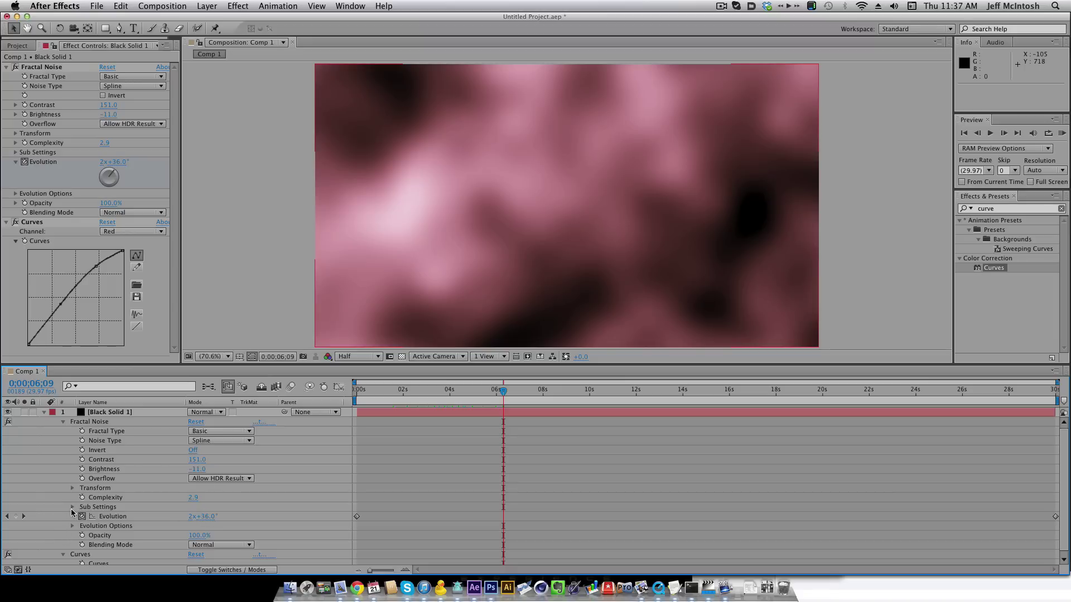
left_click(72, 507)
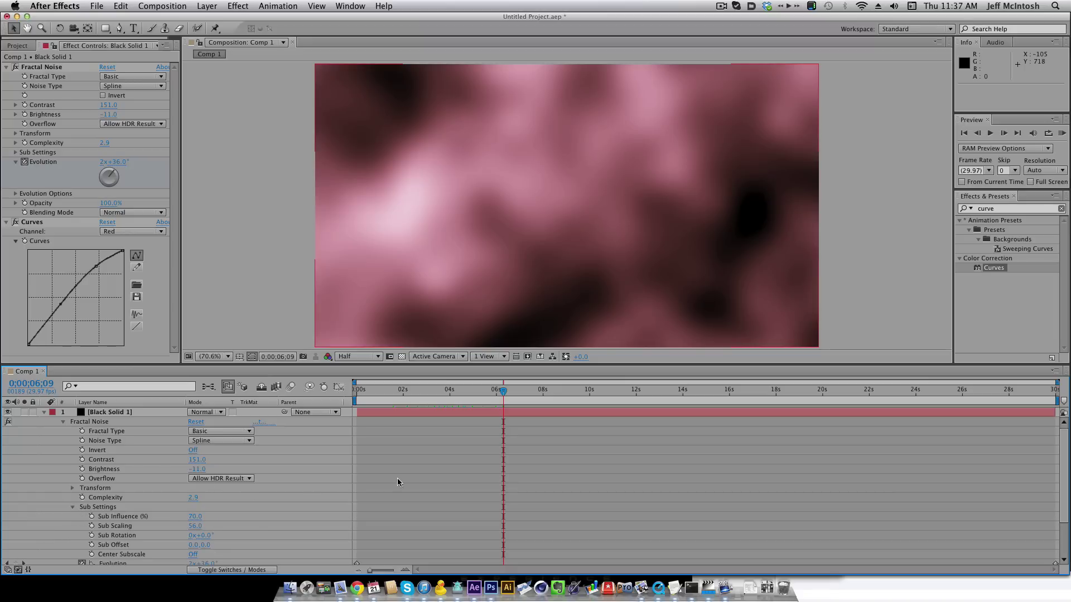
scroll(334, 519, "down", 3)
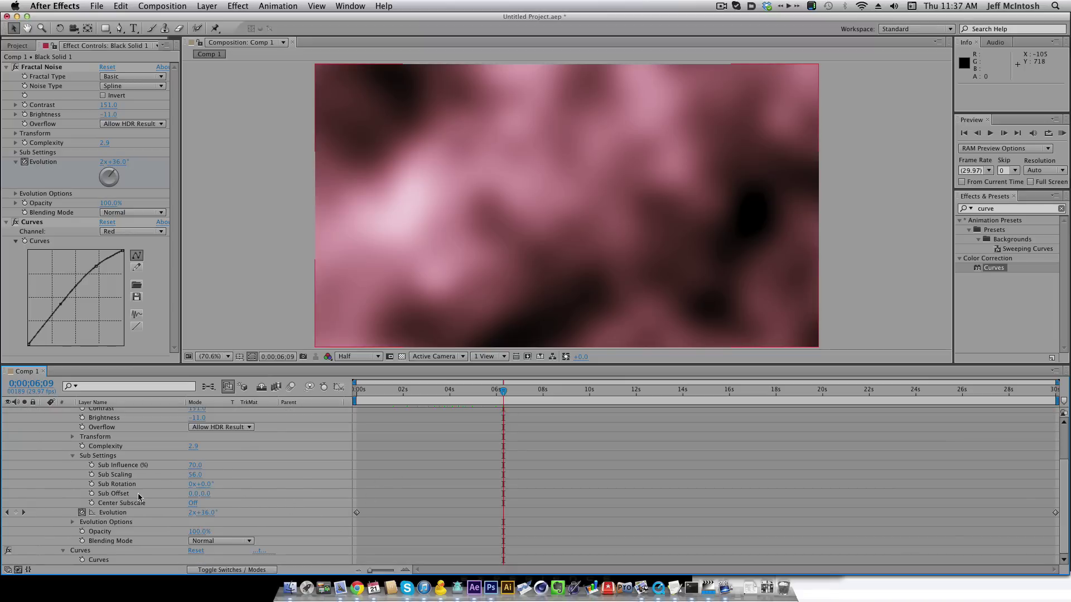
left_click(72, 522)
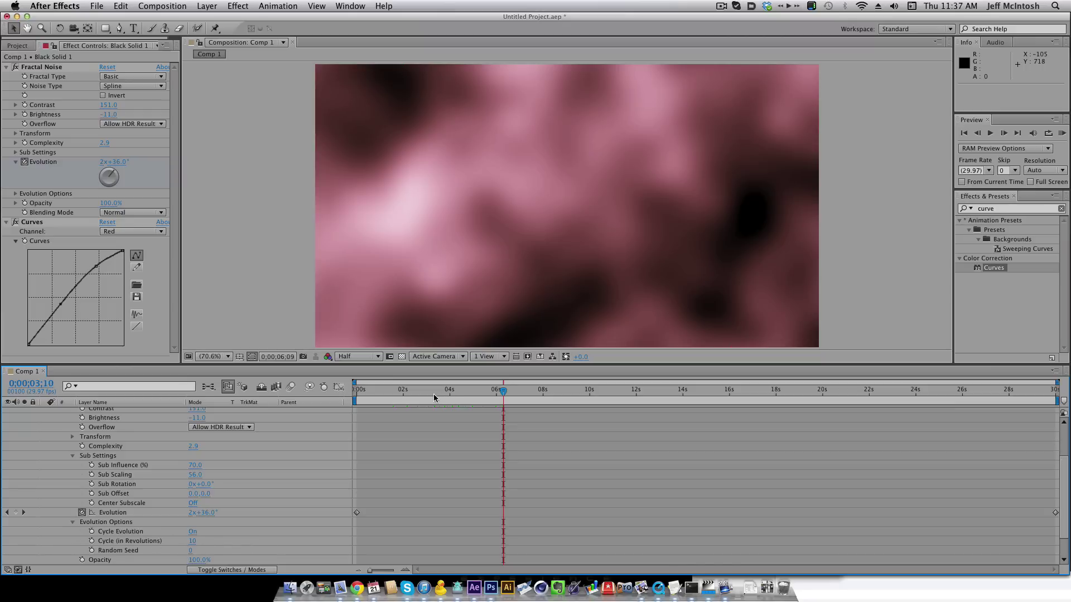
left_click_drag(433, 394, 484, 393)
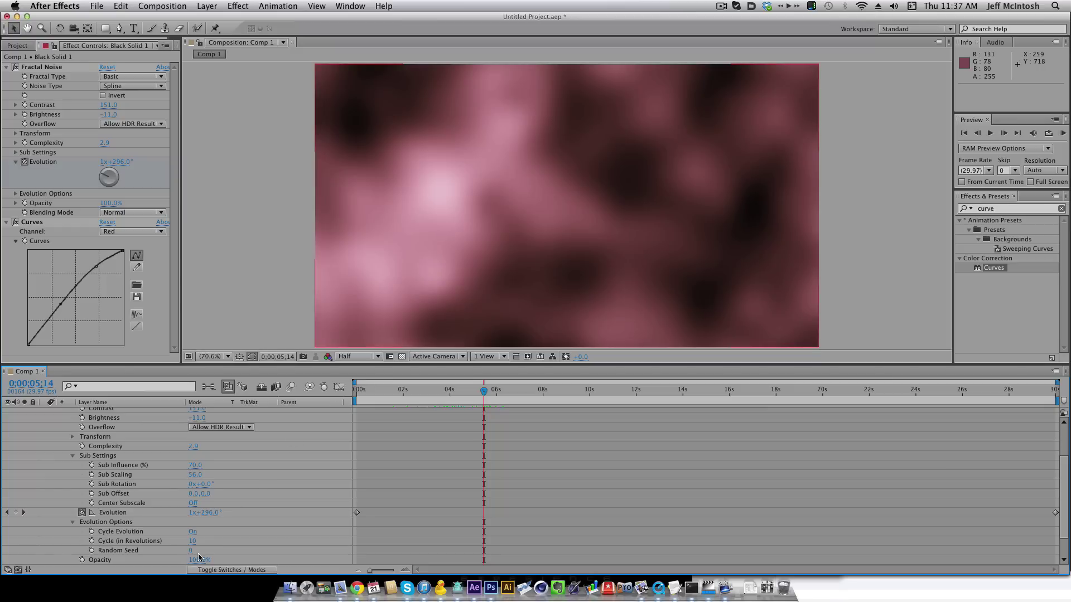
left_click_drag(189, 556, 485, 394)
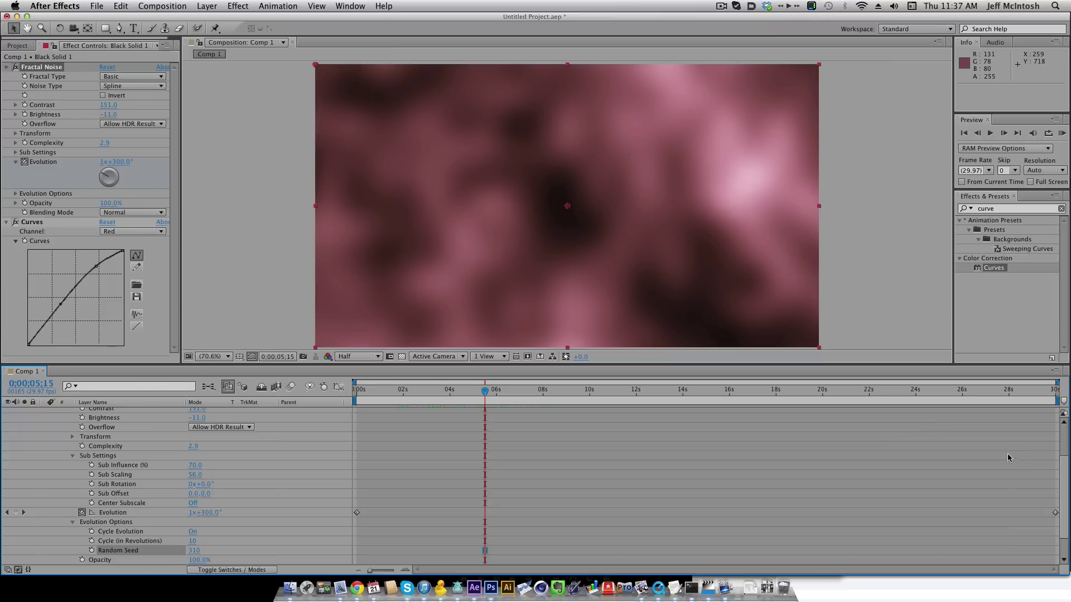
- Raise the Fractal Noise Transform Scale to 624 and RAM preview from about 7 seconds
scroll(1060, 471, "up", 4)
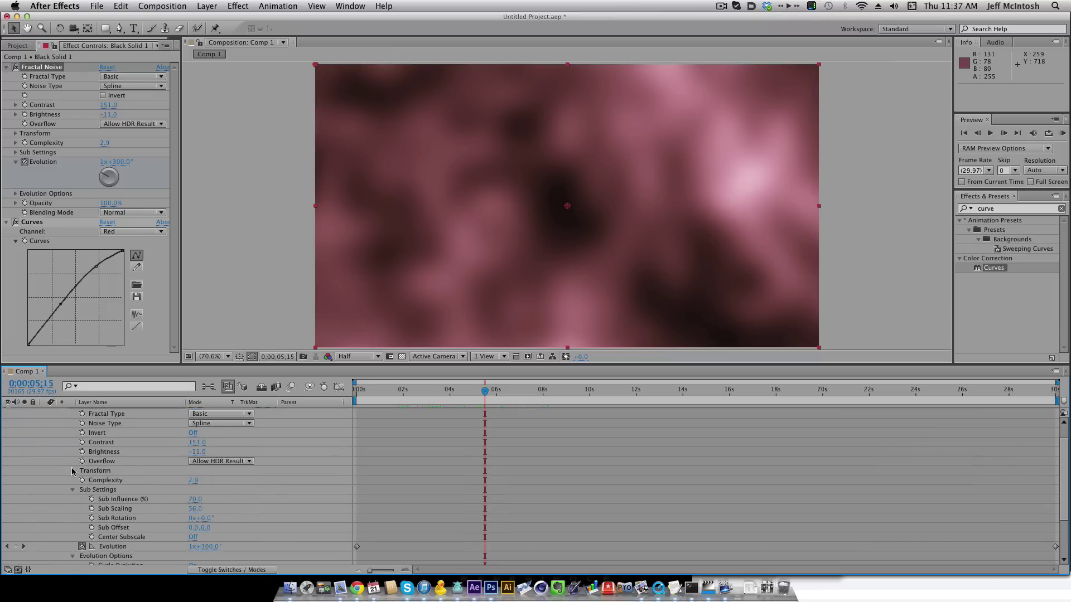
left_click(72, 474)
left_click_drag(197, 499, 117, 507)
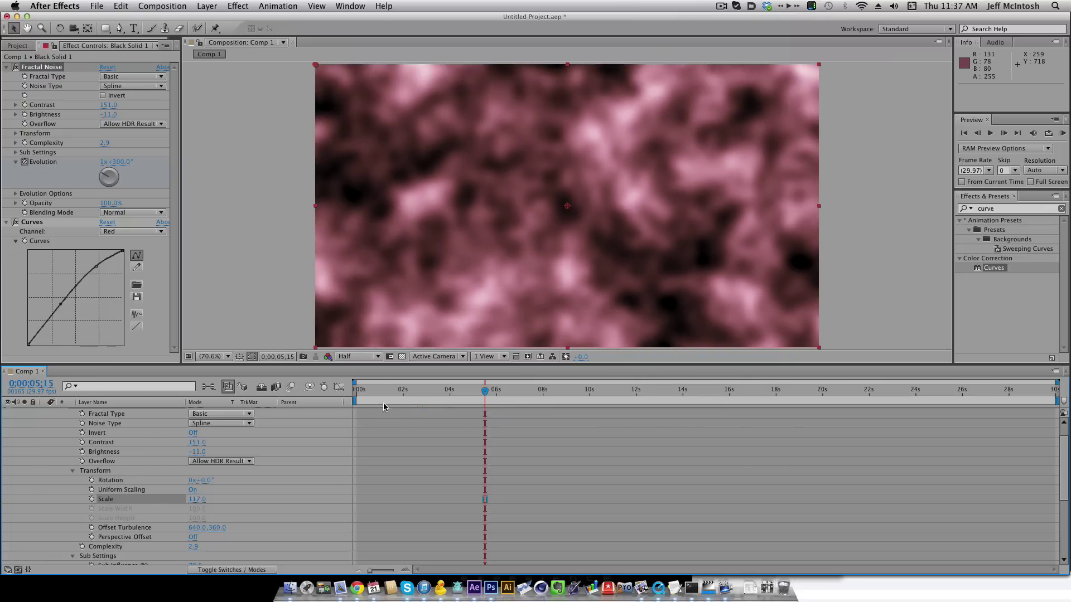
left_click(413, 392)
left_click_drag(420, 401, 466, 392)
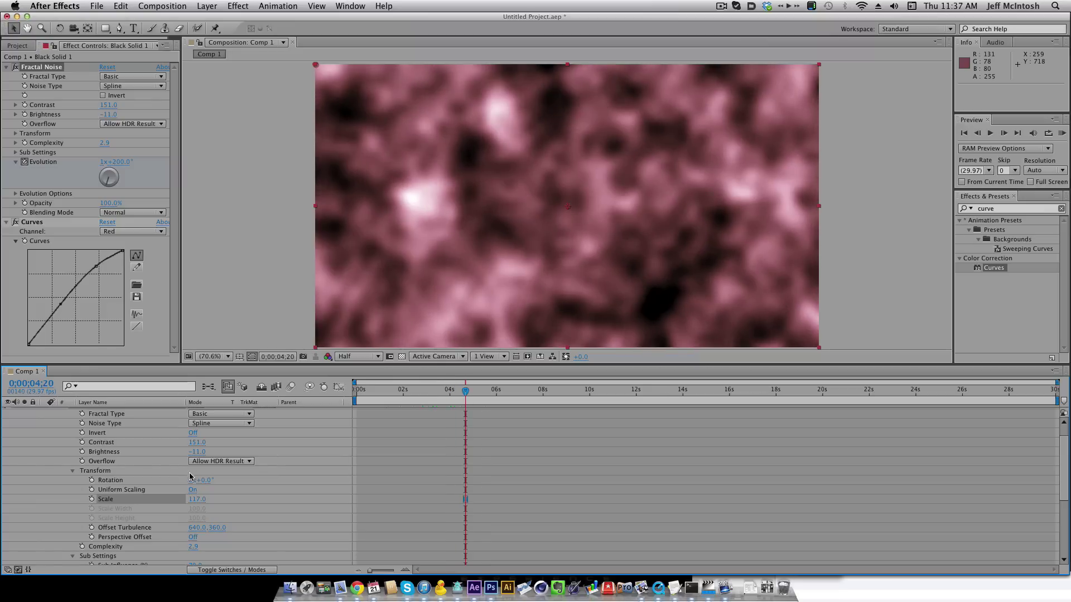
left_click_drag(195, 502, 446, 505)
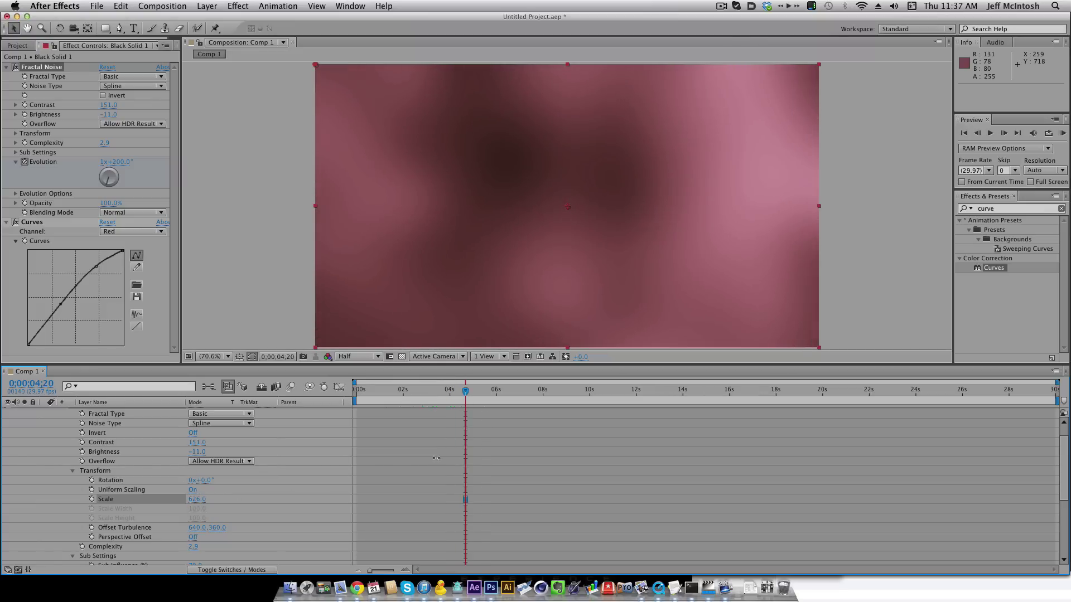
left_click_drag(414, 388, 521, 392)
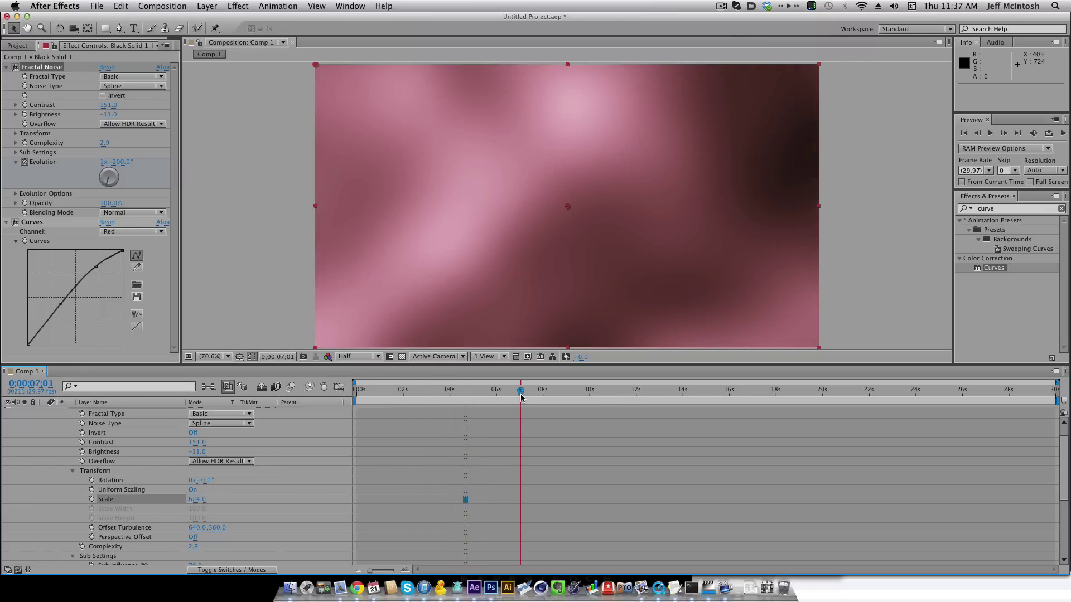
key("KP_0")
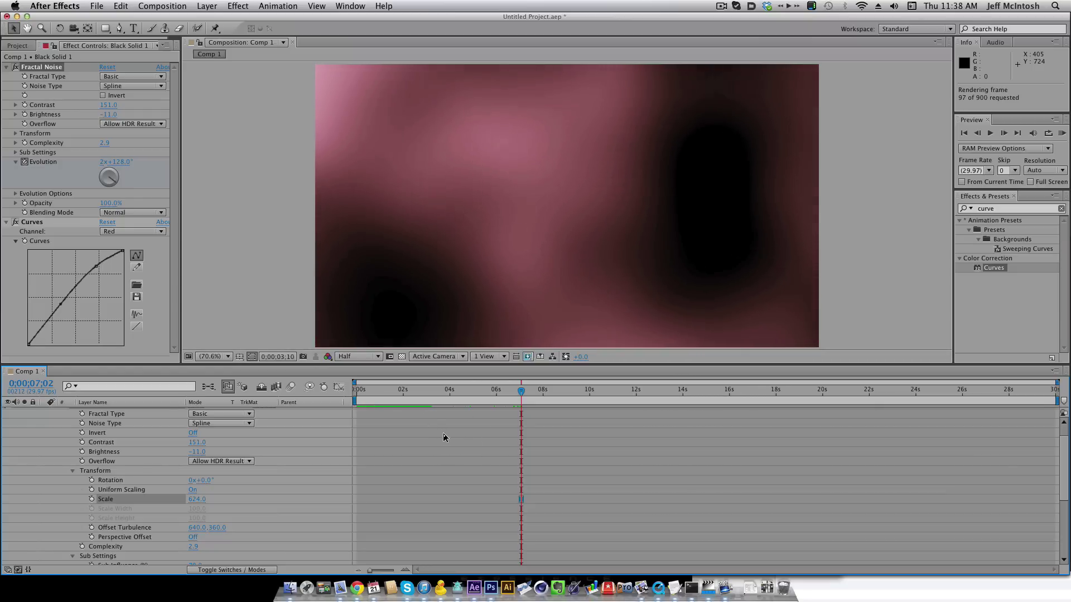
left_click(448, 442)
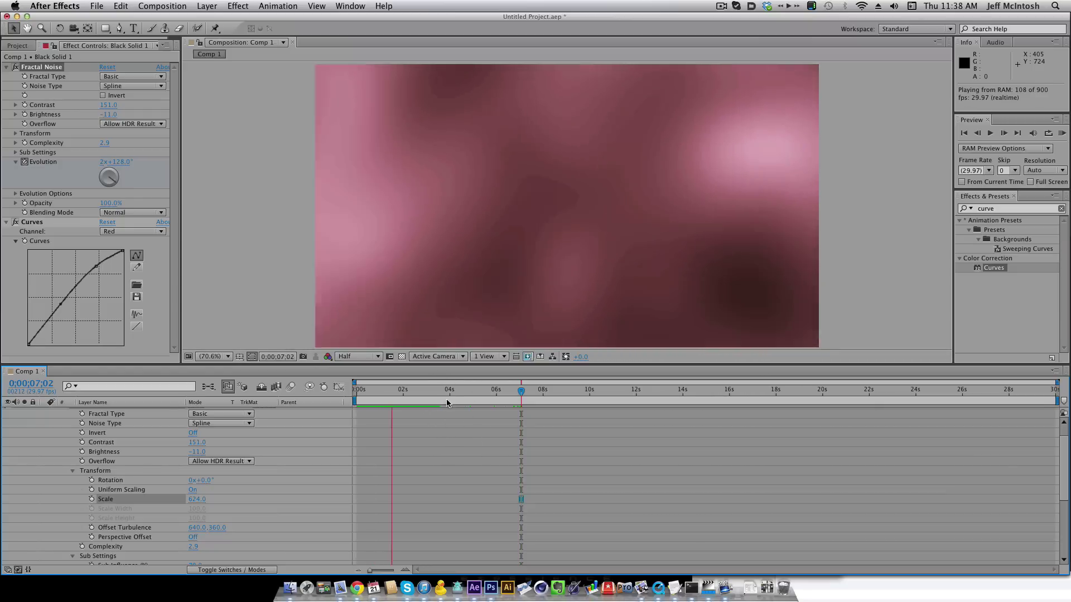
left_click_drag(434, 388, 413, 407)
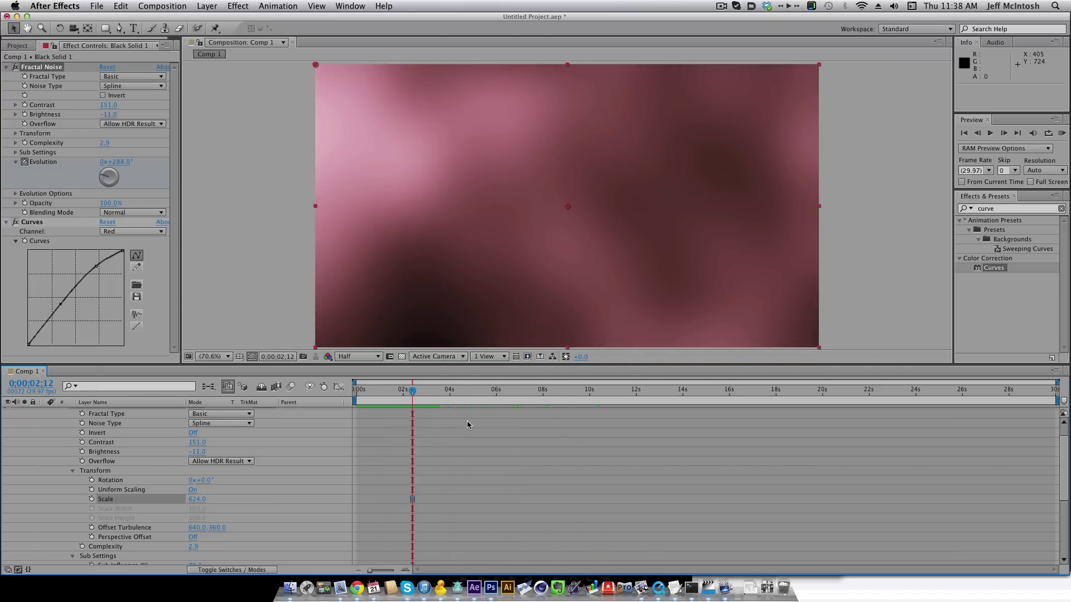